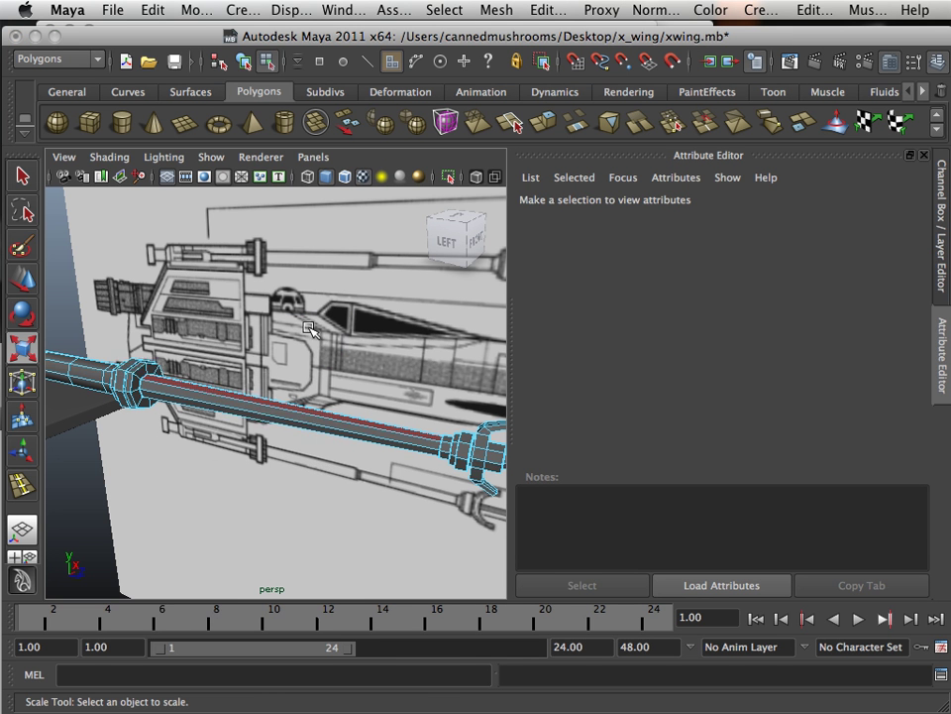
# Select the laser cannon barrel as a whole object and examine it from the side and rear.
pyautogui.click(295, 409)
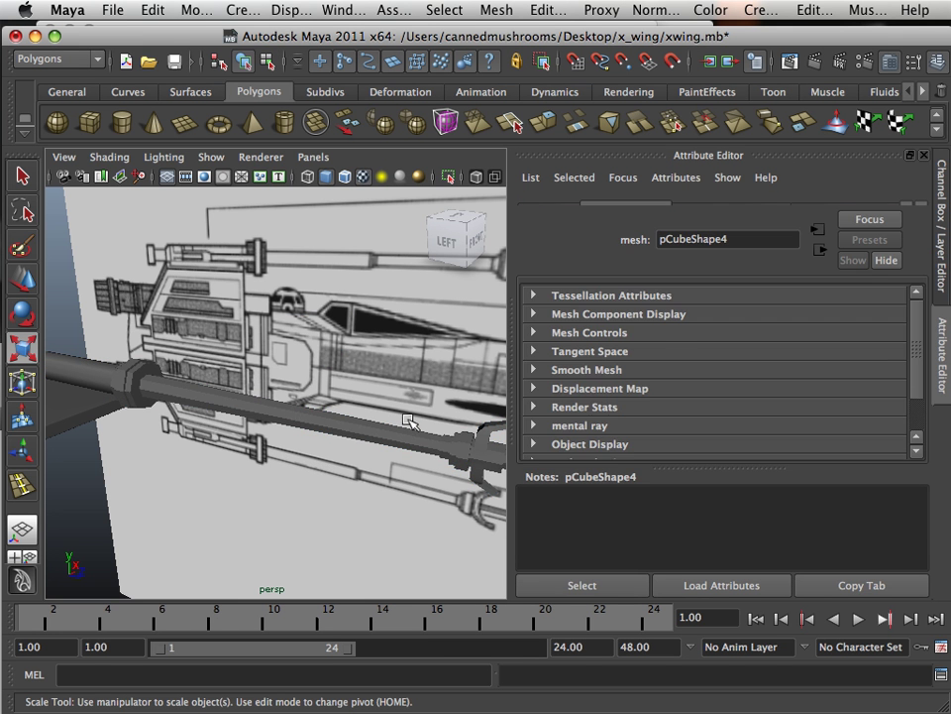
pyautogui.keyDown('alt'); pyautogui.moveTo(294, 410); pyautogui.dragTo(179, 512); pyautogui.keyUp('alt')
pyautogui.keyDown('alt'); pyautogui.moveTo(297, 502); pyautogui.dragTo(381, 511); pyautogui.keyUp('alt')
pyautogui.moveTo(340, 476)
pyautogui.keyDown('alt'); pyautogui.mouseDown(button='right')
pyautogui.moveTo(355, 476)
pyautogui.moveTo(346, 482)
pyautogui.mouseUp(button='right'); pyautogui.keyUp('alt')
pyautogui.keyDown('alt'); pyautogui.moveTo(347, 483); pyautogui.dragTo(208, 480); pyautogui.keyUp('alt')
pyautogui.keyDown('alt'); pyautogui.moveTo(209, 480); pyautogui.dragTo(353, 435, button='middle'); pyautogui.keyUp('alt')
pyautogui.keyDown('alt'); pyautogui.moveTo(353, 435); pyautogui.dragTo(276, 452, button='right'); pyautogui.keyUp('alt')
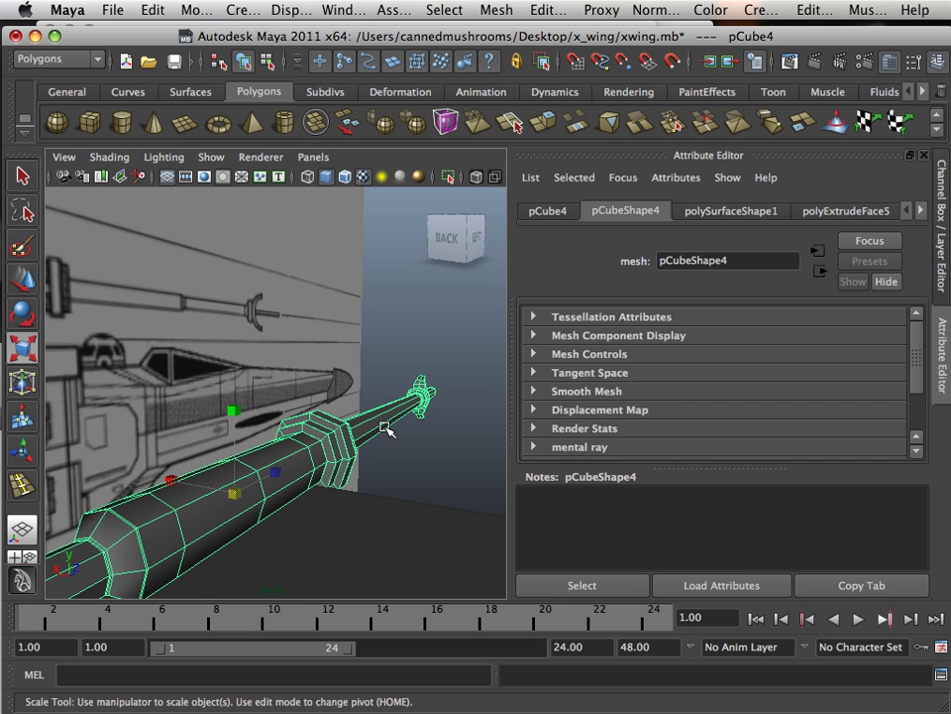
pyautogui.keyDown('alt'); pyautogui.moveTo(381, 454); pyautogui.dragTo(297, 399, button='middle'); pyautogui.keyUp('alt')
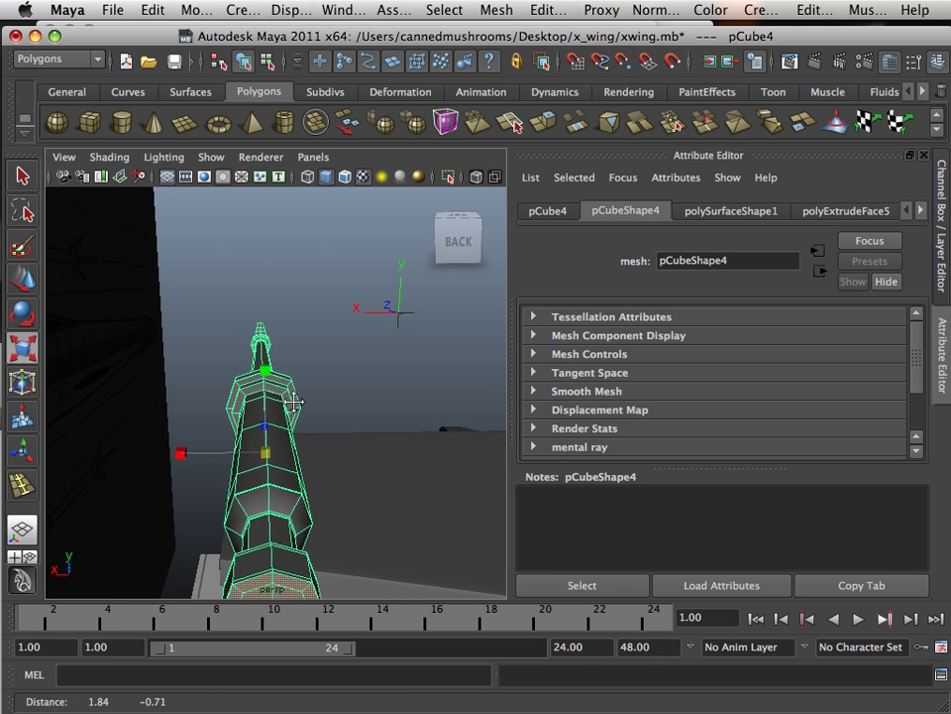
pyautogui.keyDown('alt'); pyautogui.moveTo(298, 400); pyautogui.dragTo(312, 395); pyautogui.keyUp('alt')
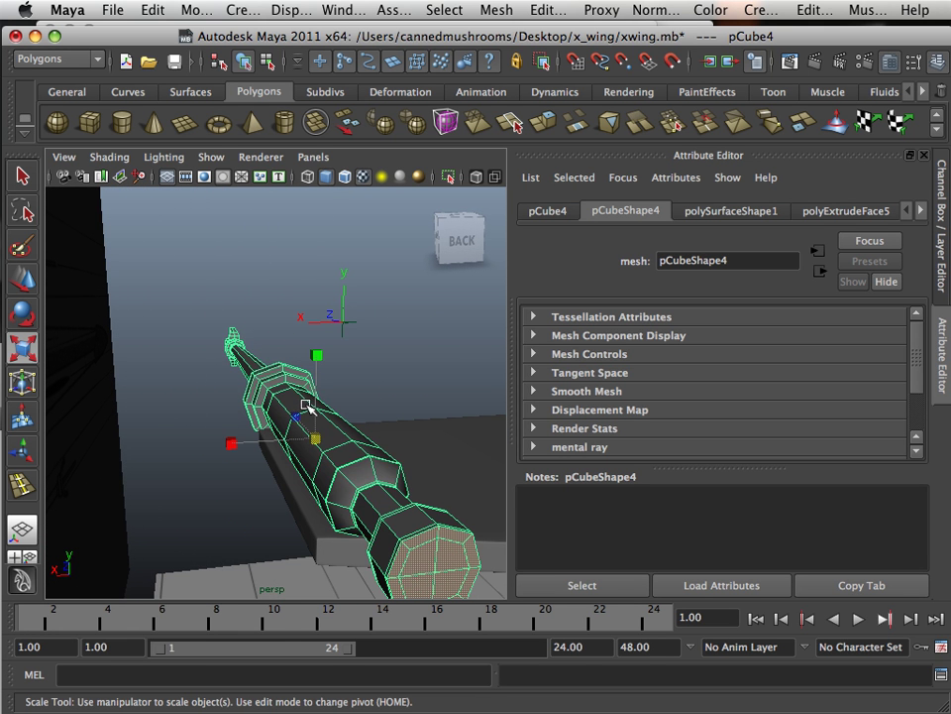
pyautogui.moveTo(308, 347); pyautogui.dragTo(310, 372, button='right')
pyautogui.click(336, 378)
pyautogui.click(285, 377)
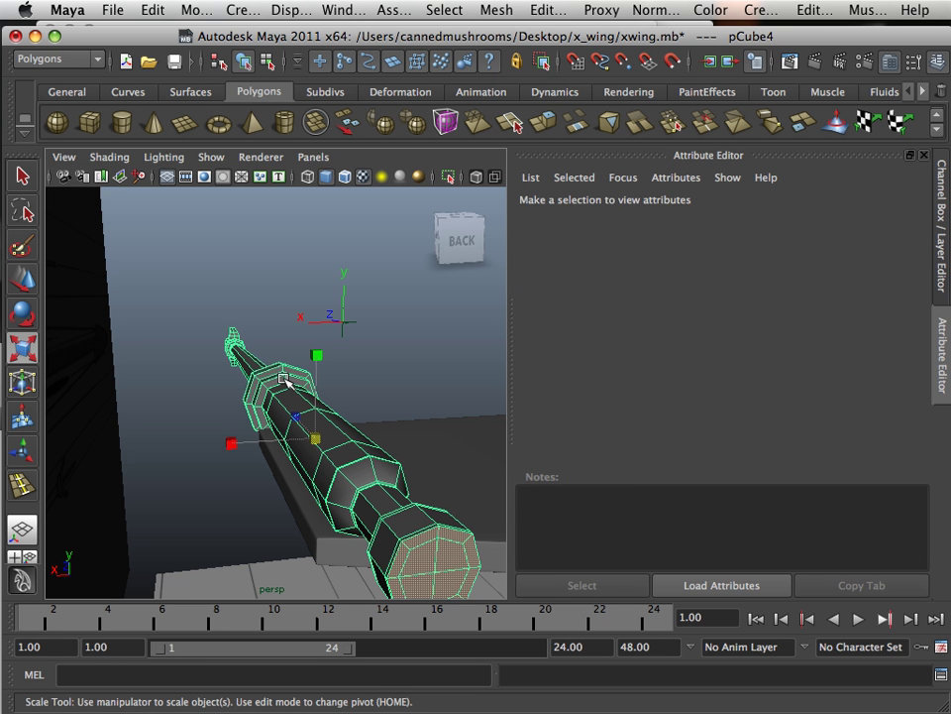
pyautogui.click(251, 380)
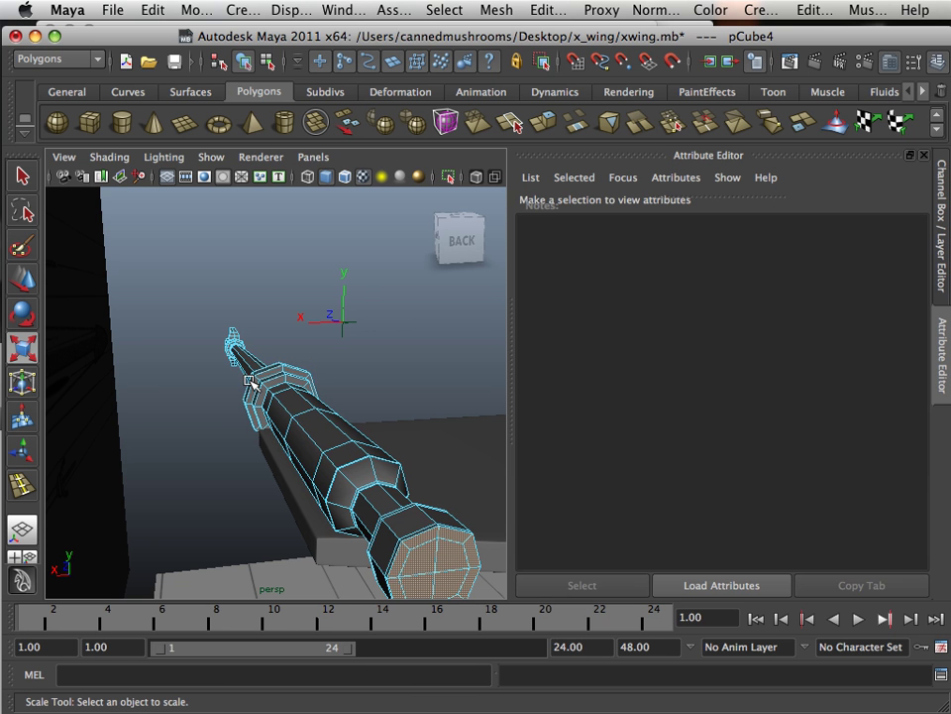
pyautogui.moveTo(250, 343); pyautogui.dragTo(254, 385, button='right')
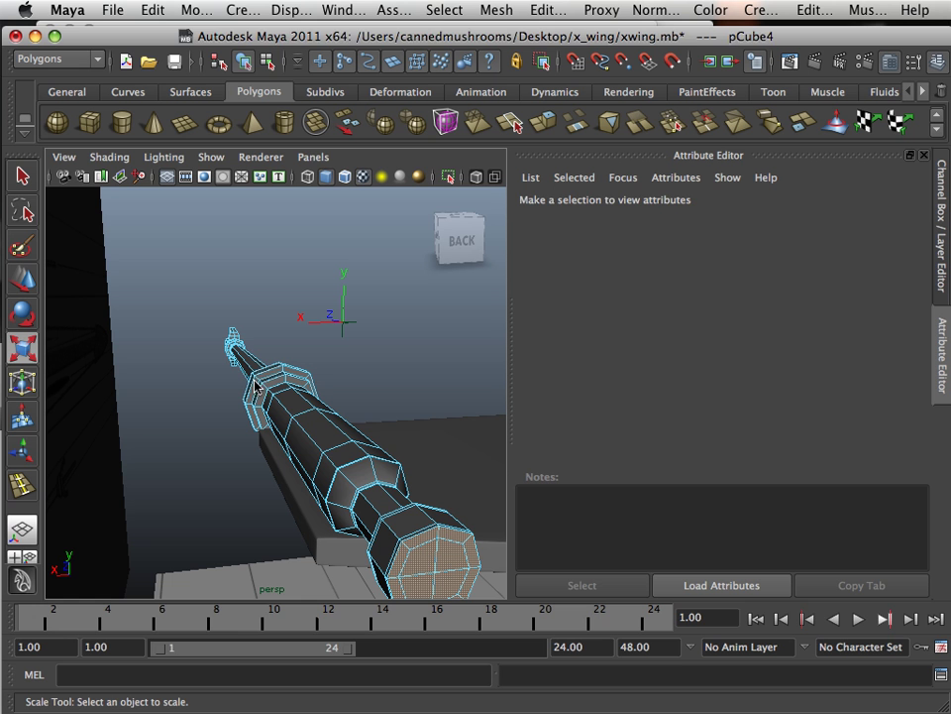
pyautogui.click(258, 378)
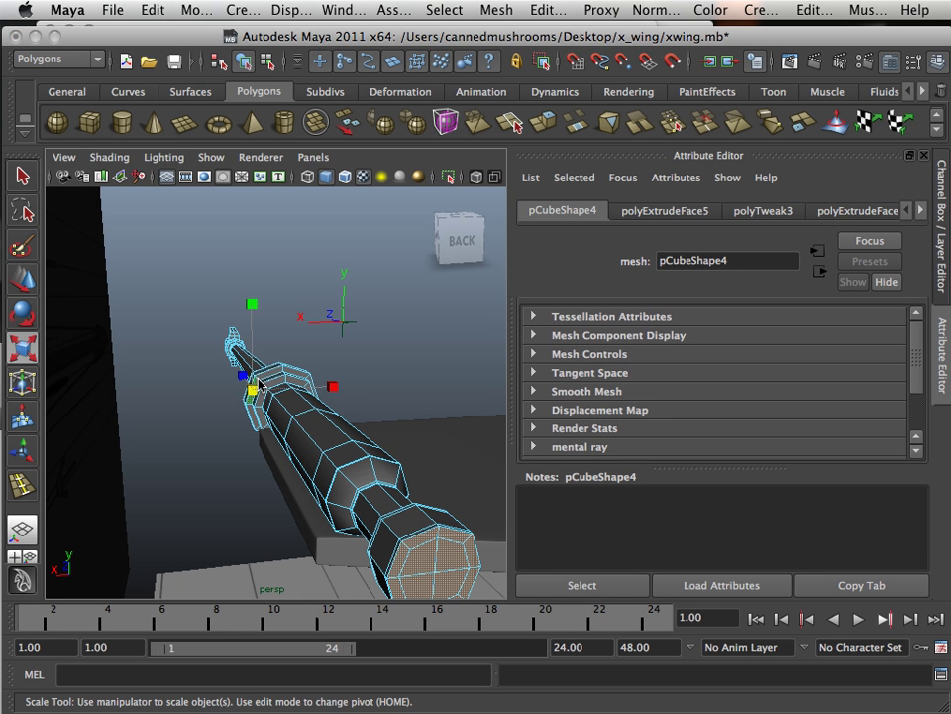
pyautogui.moveTo(258, 342); pyautogui.dragTo(304, 337, button='right')
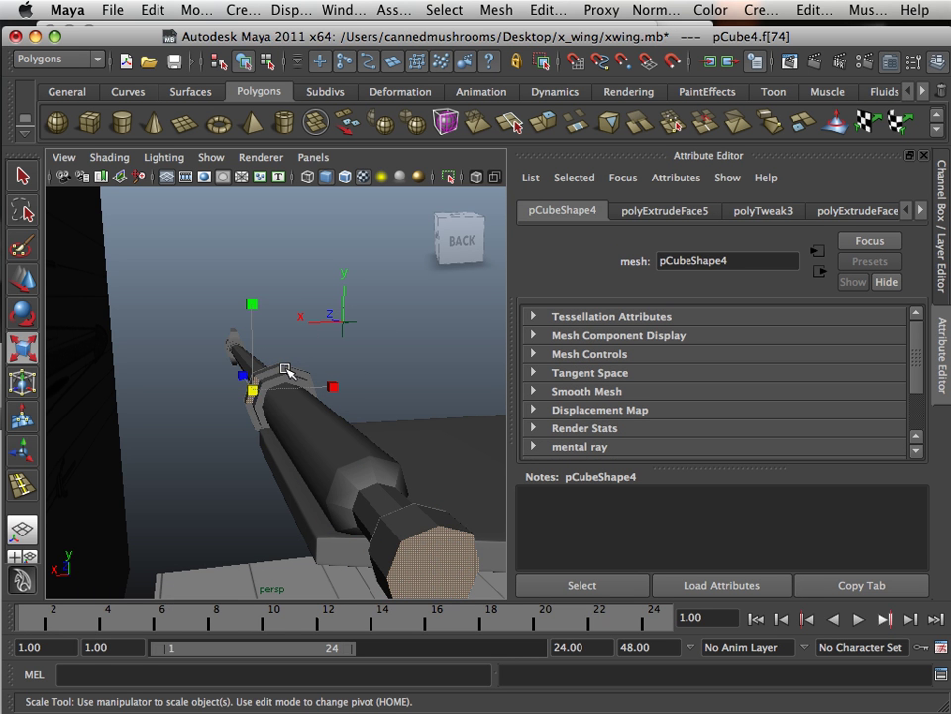
pyautogui.click(285, 368)
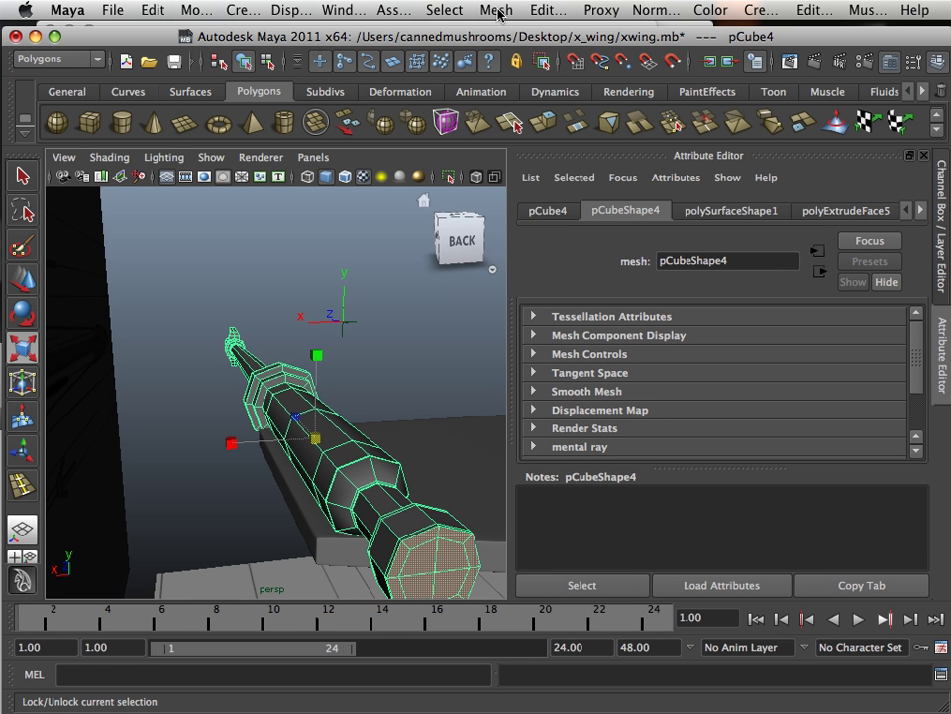
# Mirror-cut the cannon barrel along the XZ plane, merging the result with the original.
pyautogui.click(444, 10)
pyautogui.moveTo(485, 14)
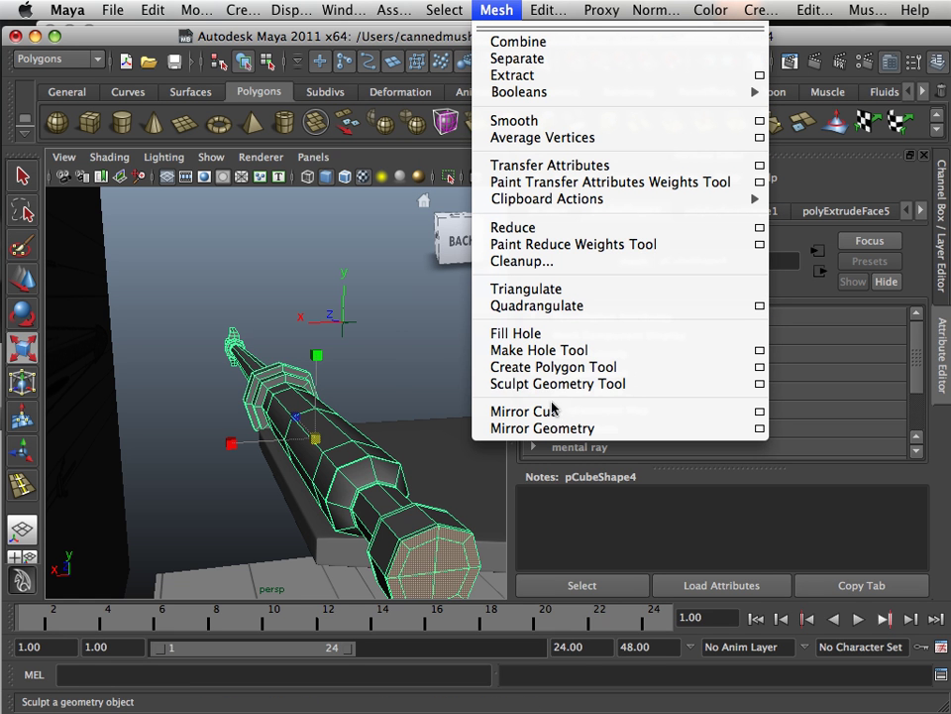
pyautogui.click(754, 413)
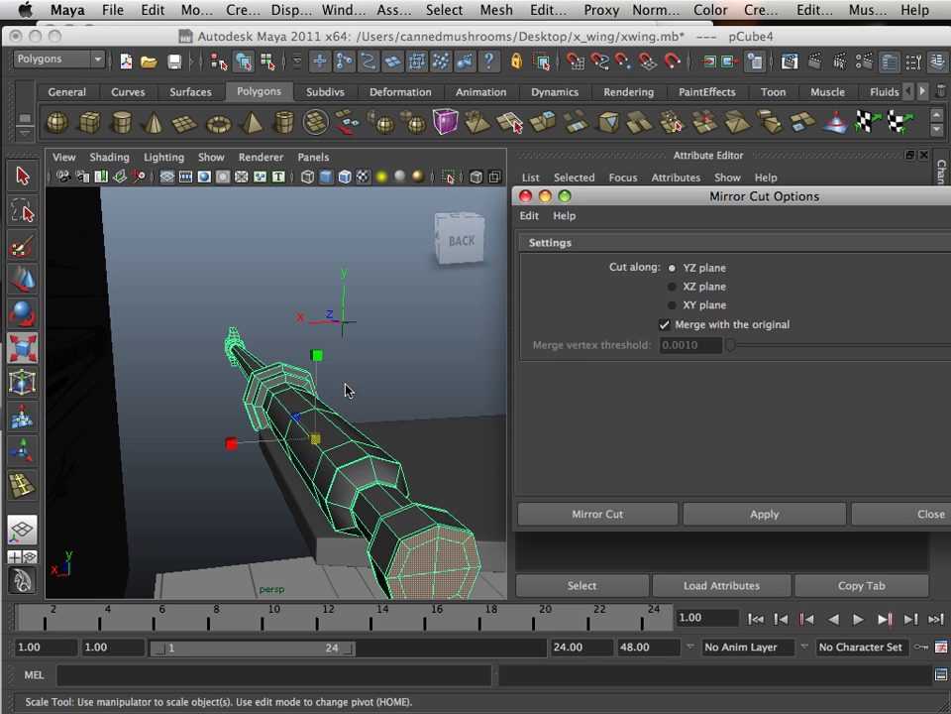
pyautogui.moveTo(303, 394)
pyautogui.keyDown('alt'); pyautogui.mouseDown()
pyautogui.moveTo(295, 397)
pyautogui.moveTo(309, 400)
pyautogui.moveTo(307, 409)
pyautogui.mouseUp(); pyautogui.keyUp('alt')
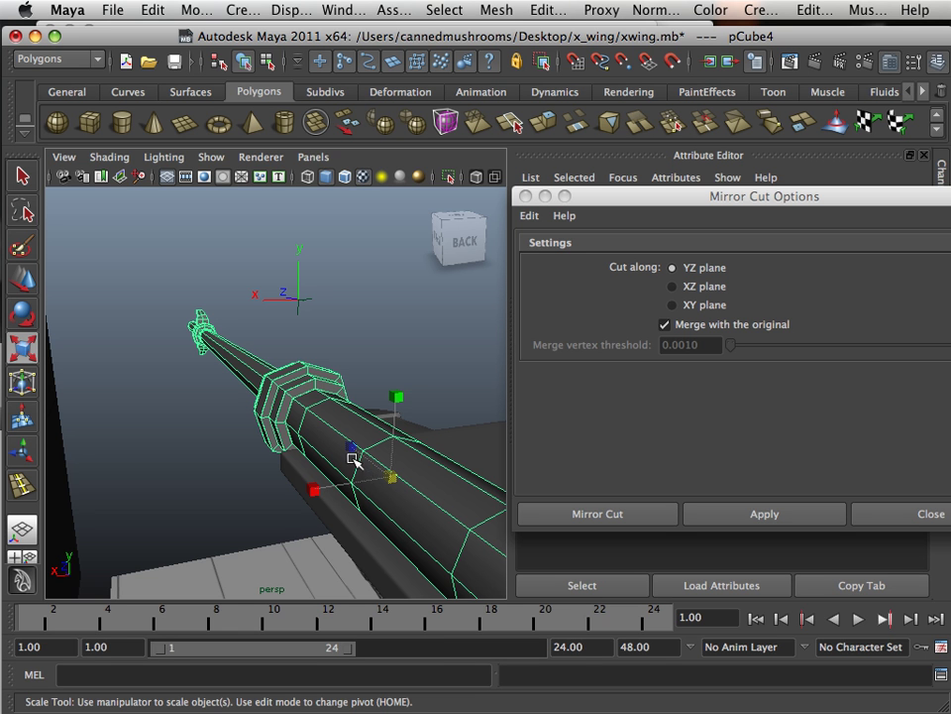
pyautogui.keyDown('alt'); pyautogui.moveTo(357, 476); pyautogui.dragTo(353, 476); pyautogui.keyUp('alt')
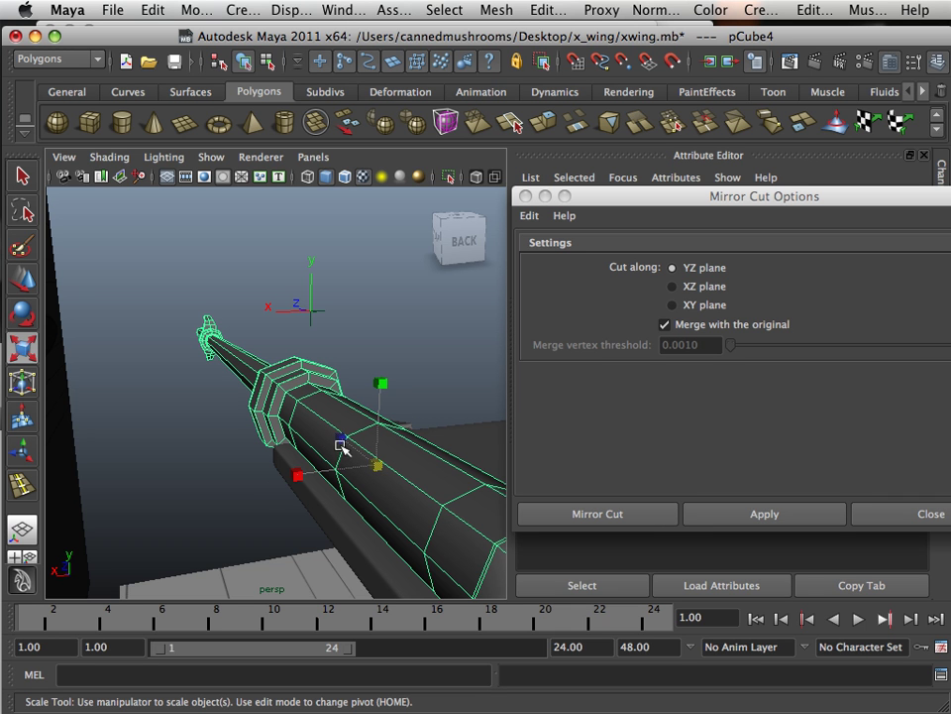
pyautogui.click(675, 288)
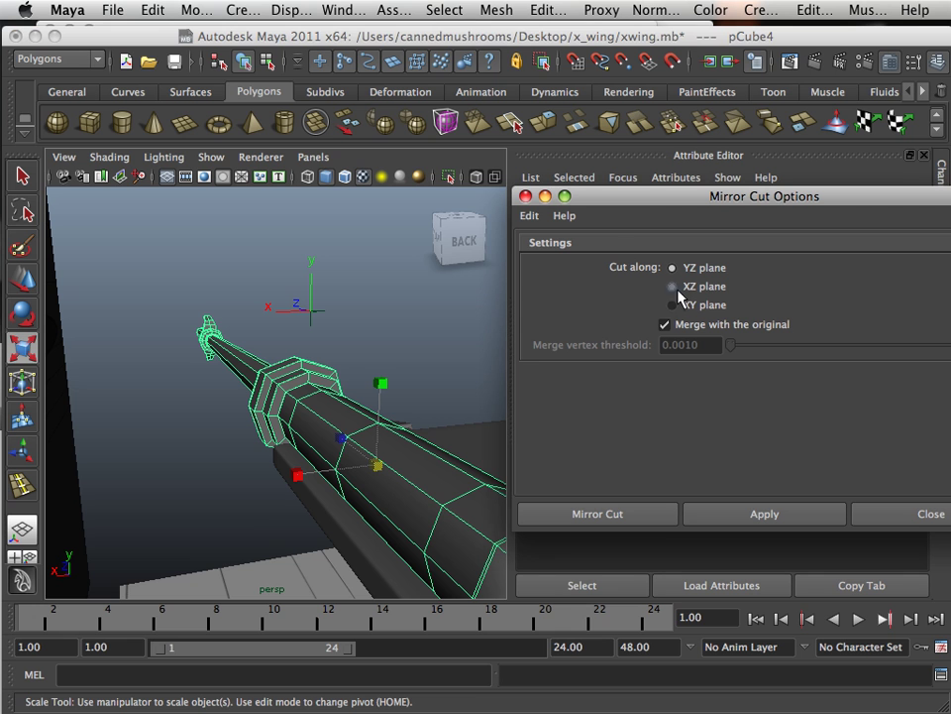
pyautogui.click(595, 514)
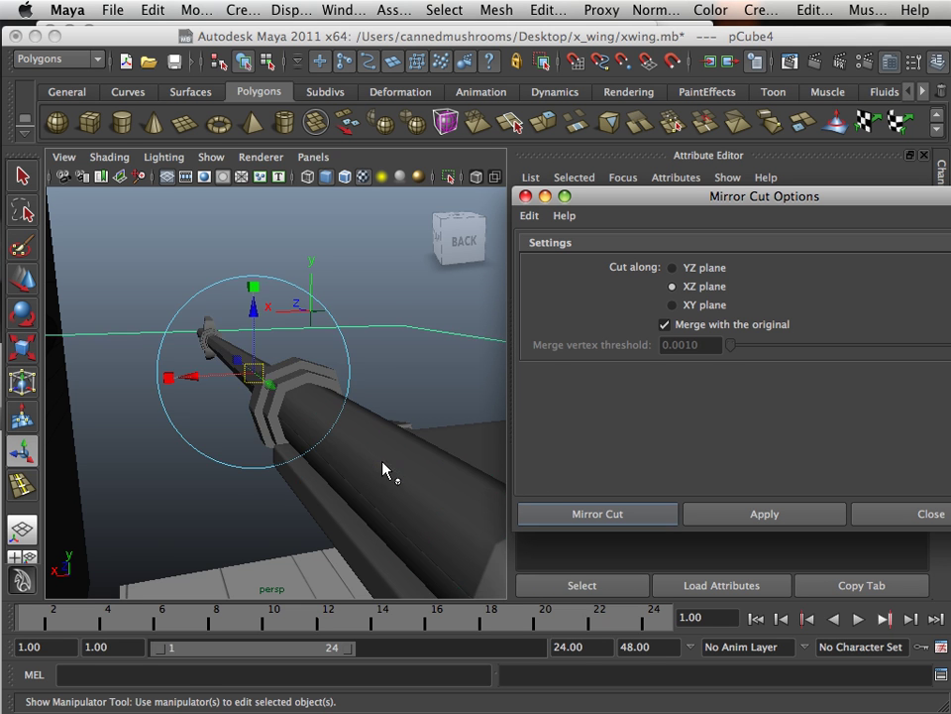
# Turn on Wireframe on Shaded in the perspective view to show the mirrored barrel's edges at the prong section.
pyautogui.keyDown('alt'); pyautogui.moveTo(390, 459); pyautogui.dragTo(149, 448); pyautogui.keyUp('alt')
pyautogui.keyDown('alt'); pyautogui.moveTo(358, 455); pyautogui.dragTo(159, 443, button='middle'); pyautogui.keyUp('alt')
pyautogui.keyDown('alt'); pyautogui.moveTo(159, 445); pyautogui.dragTo(330, 481, button='right'); pyautogui.keyUp('alt')
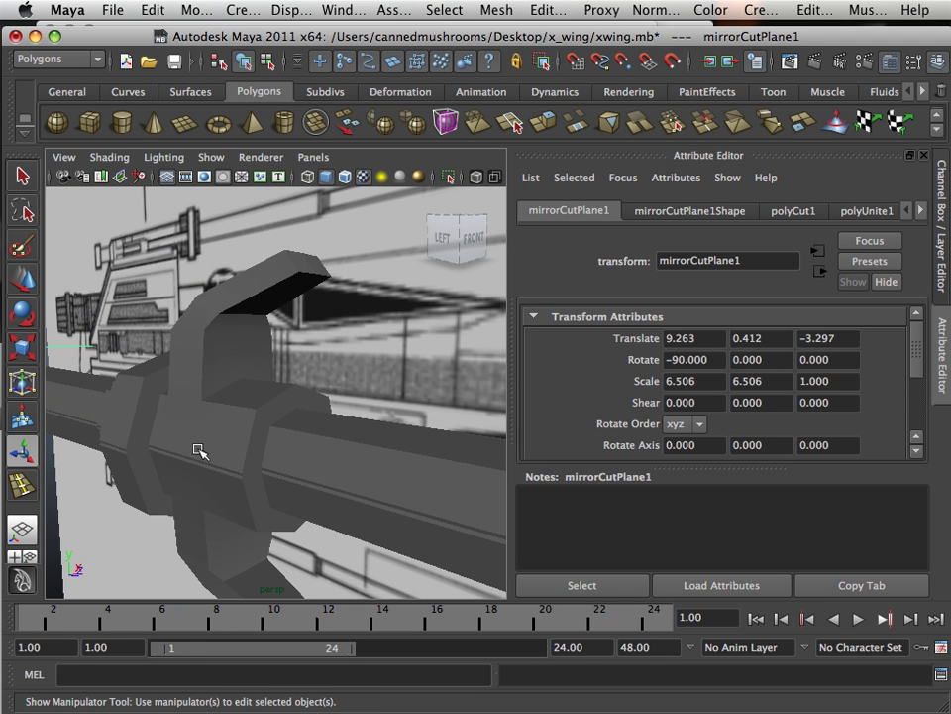
pyautogui.click(115, 159)
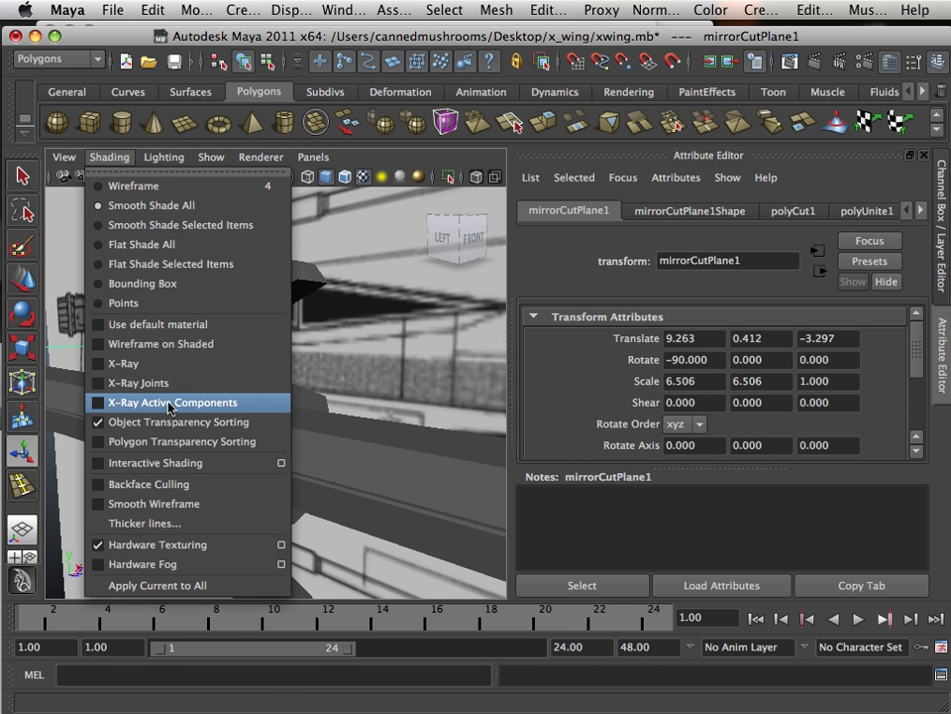
pyautogui.click(166, 349)
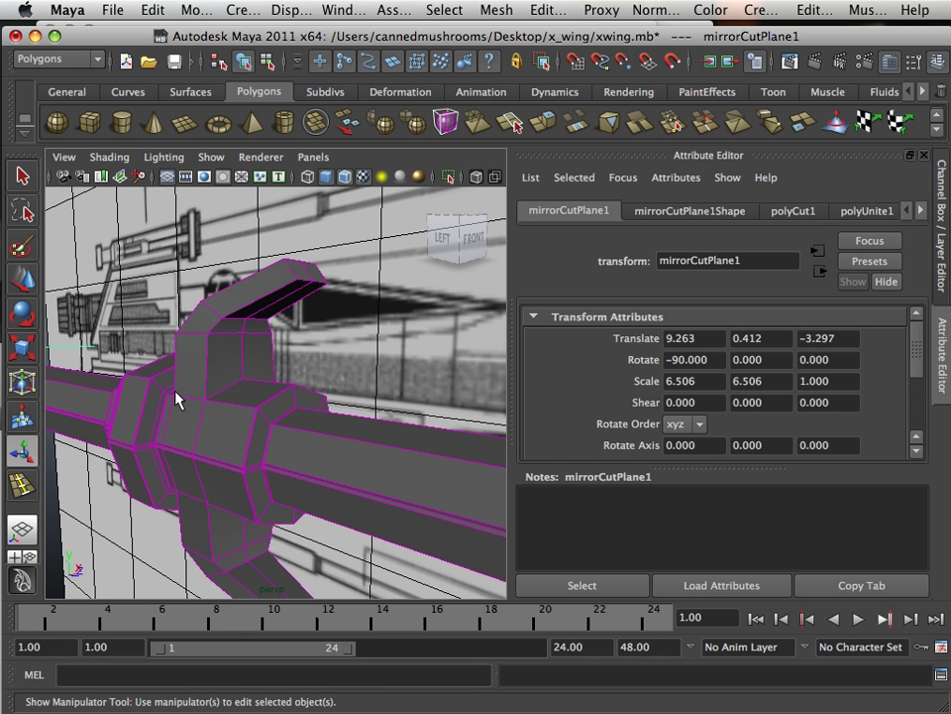
pyautogui.scroll(3, 175, 396)
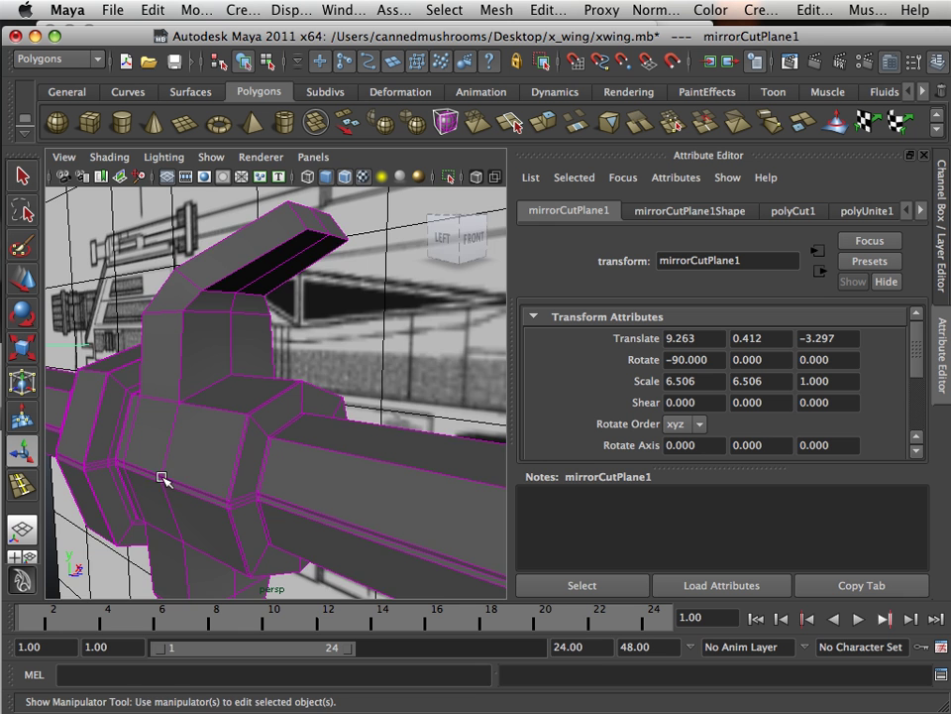
# Raise the mirror cut plane to a Translate Y of 0.433 and check the barrel's centre seam.
pyautogui.keyDown('alt'); pyautogui.moveTo(162, 478); pyautogui.dragTo(277, 456); pyautogui.keyUp('alt')
pyautogui.scroll(3, 190, 418)
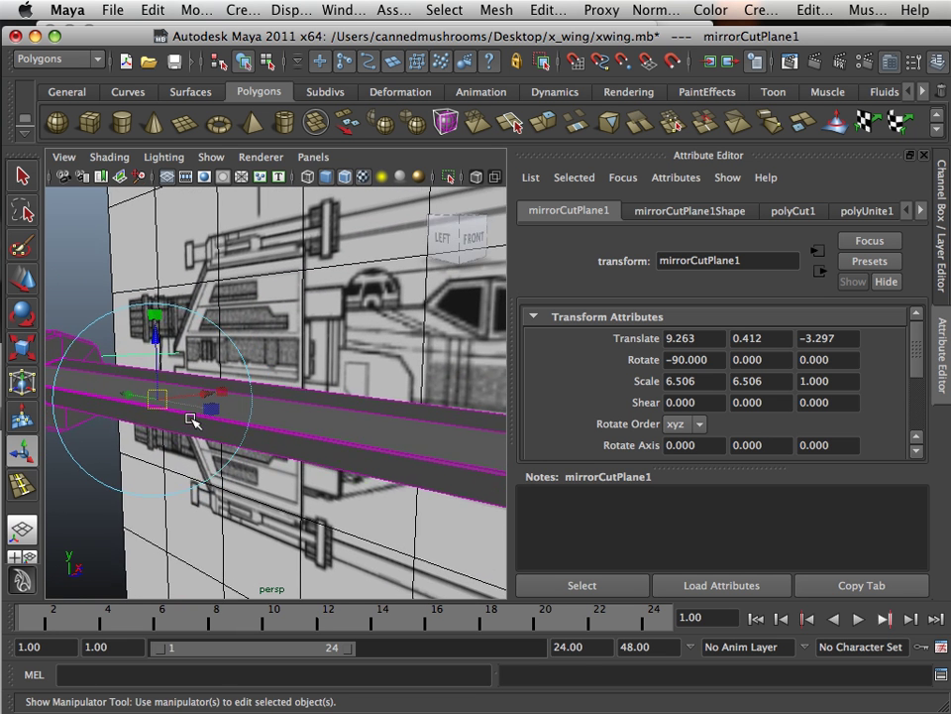
pyautogui.keyDown('alt'); pyautogui.moveTo(153, 399); pyautogui.dragTo(271, 445, button='middle'); pyautogui.keyUp('alt')
pyautogui.scroll(2, 267, 439)
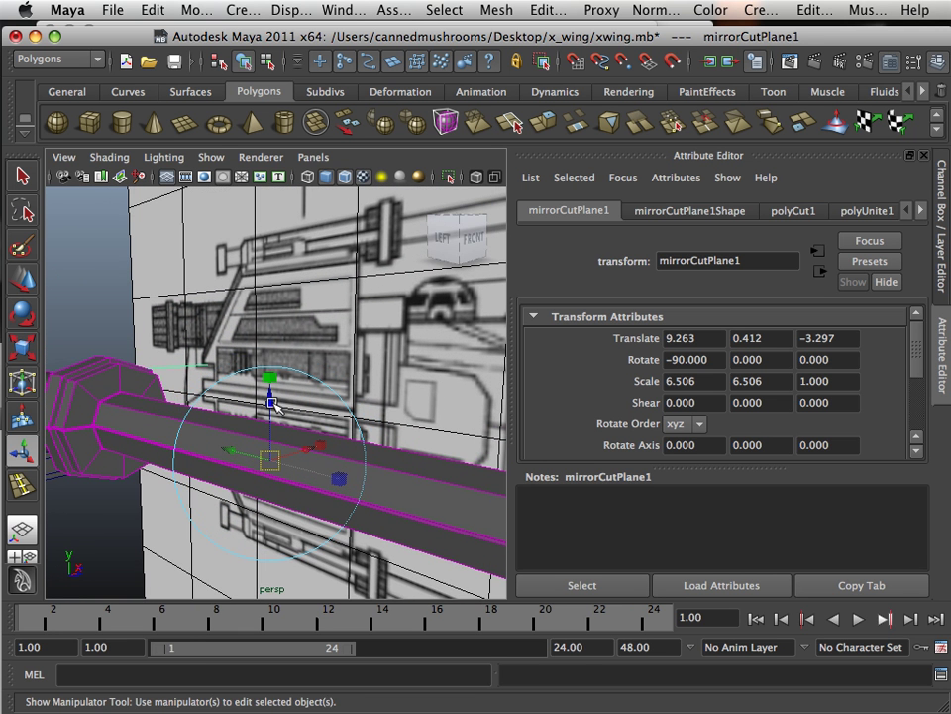
pyautogui.moveTo(276, 405); pyautogui.dragTo(359, 465)
pyautogui.press('t')
pyautogui.keyDown('alt'); pyautogui.moveTo(360, 466); pyautogui.dragTo(312, 451, button='right'); pyautogui.keyUp('alt')
pyautogui.keyDown('alt'); pyautogui.moveTo(313, 451); pyautogui.dragTo(253, 443, button='middle'); pyautogui.keyUp('alt')
pyautogui.keyDown('alt'); pyautogui.moveTo(283, 446); pyautogui.dragTo(266, 445, button='right'); pyautogui.keyUp('alt')
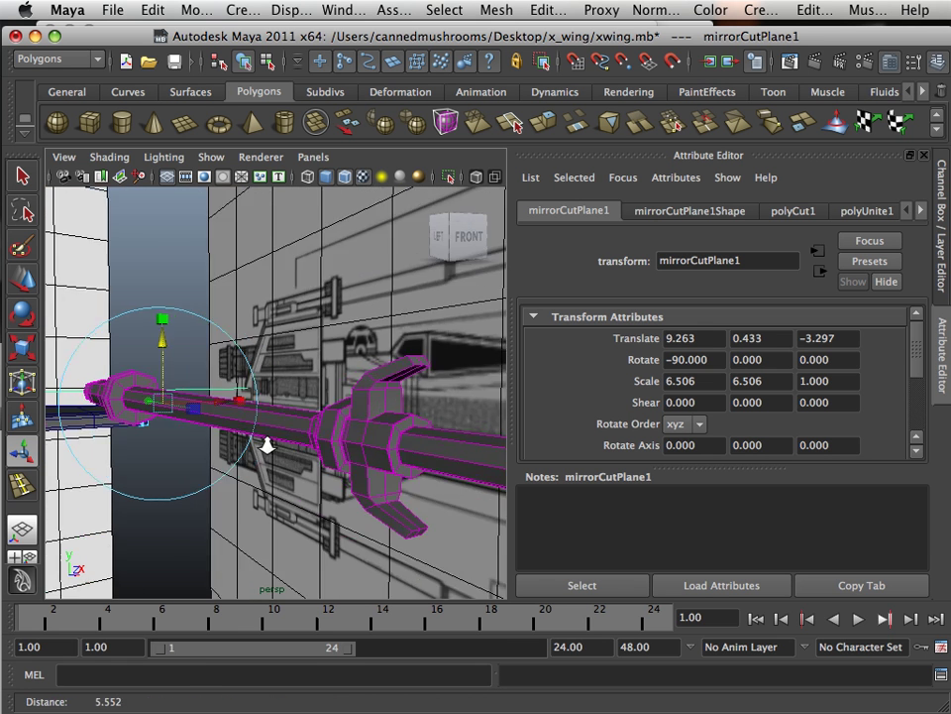
pyautogui.keyDown('alt'); pyautogui.moveTo(399, 452); pyautogui.dragTo(476, 485, button='right'); pyautogui.keyUp('alt')
pyautogui.keyDown('alt'); pyautogui.moveTo(476, 484); pyautogui.dragTo(435, 477, button='middle'); pyautogui.keyUp('alt')
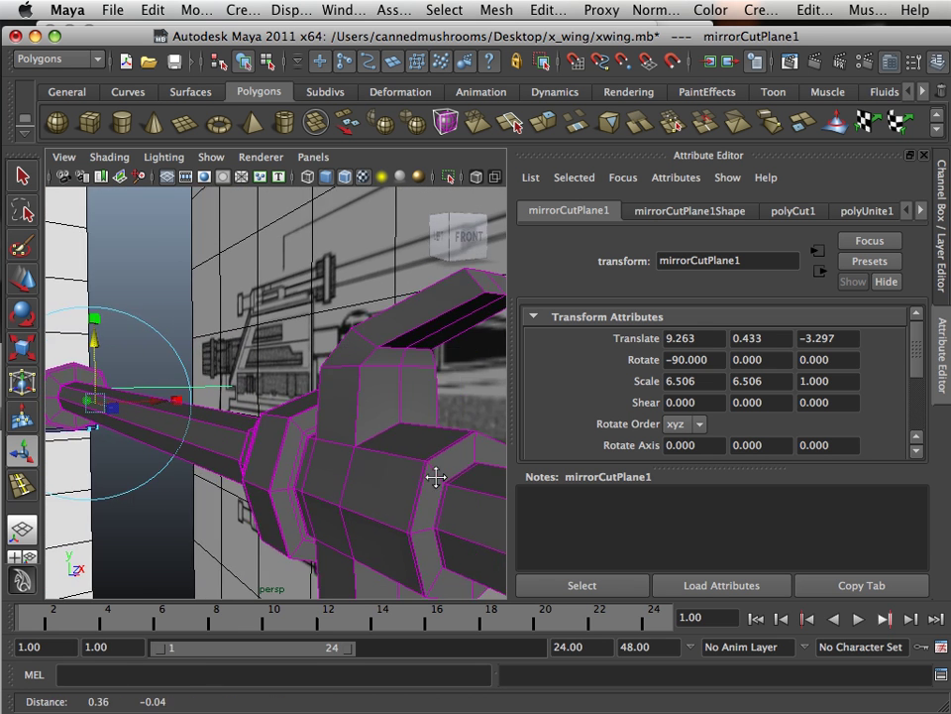
pyautogui.keyDown('alt'); pyautogui.moveTo(435, 478); pyautogui.dragTo(399, 467, button='right'); pyautogui.keyUp('alt')
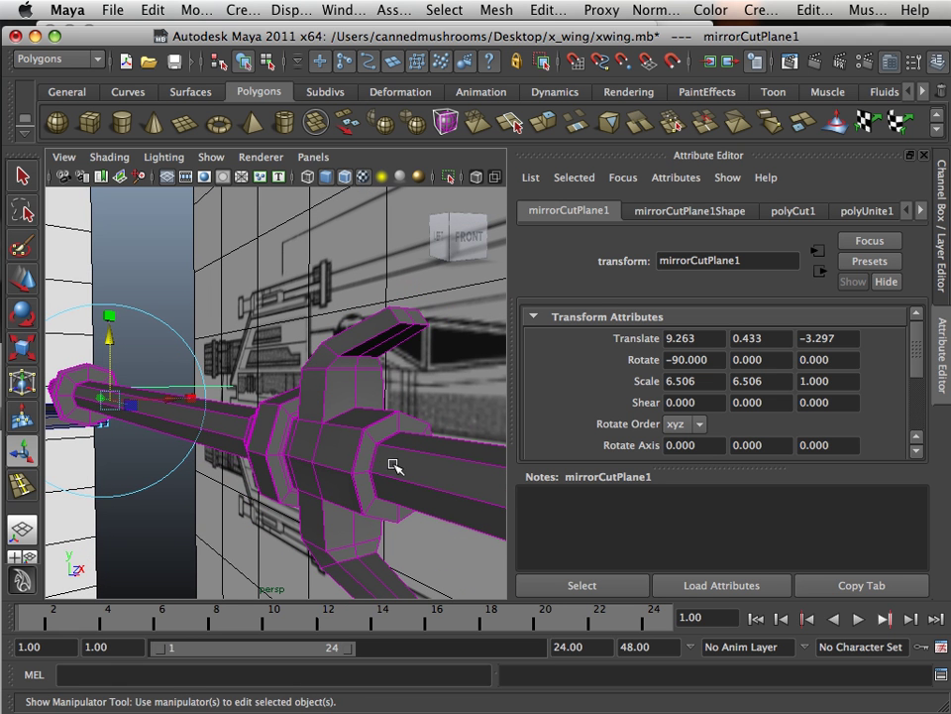
# Duplicate the mirrored cannon barrel and move the copy straight up above the original.
pyautogui.press('w')
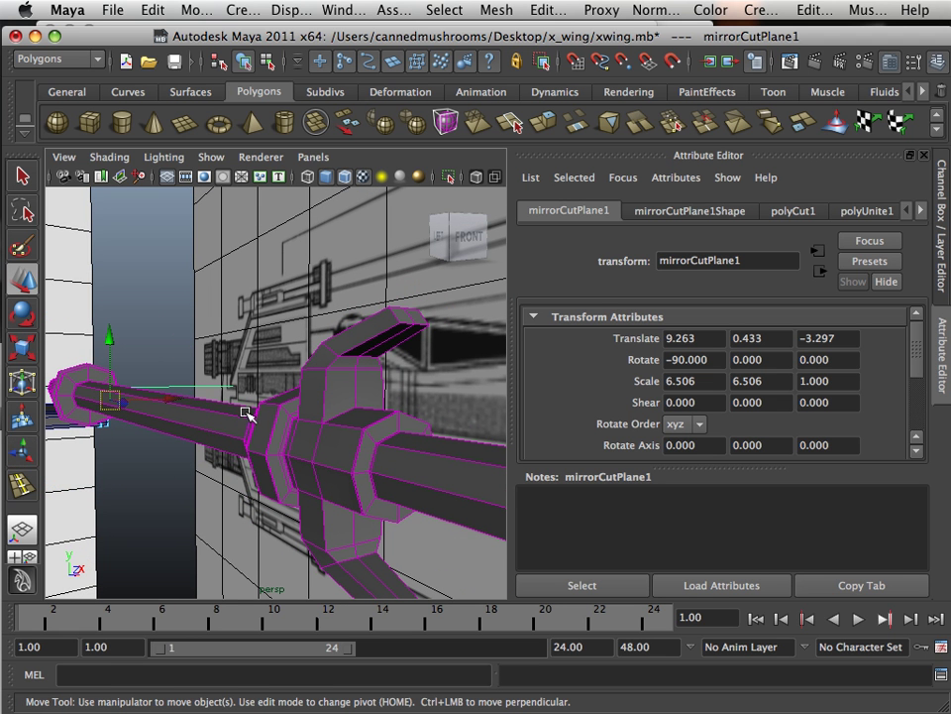
pyautogui.click(237, 427)
pyautogui.moveTo(239, 430); pyautogui.dragTo(245, 400, button='right')
pyautogui.scroll(-3, 225, 405)
pyautogui.scroll(-4, 224, 405)
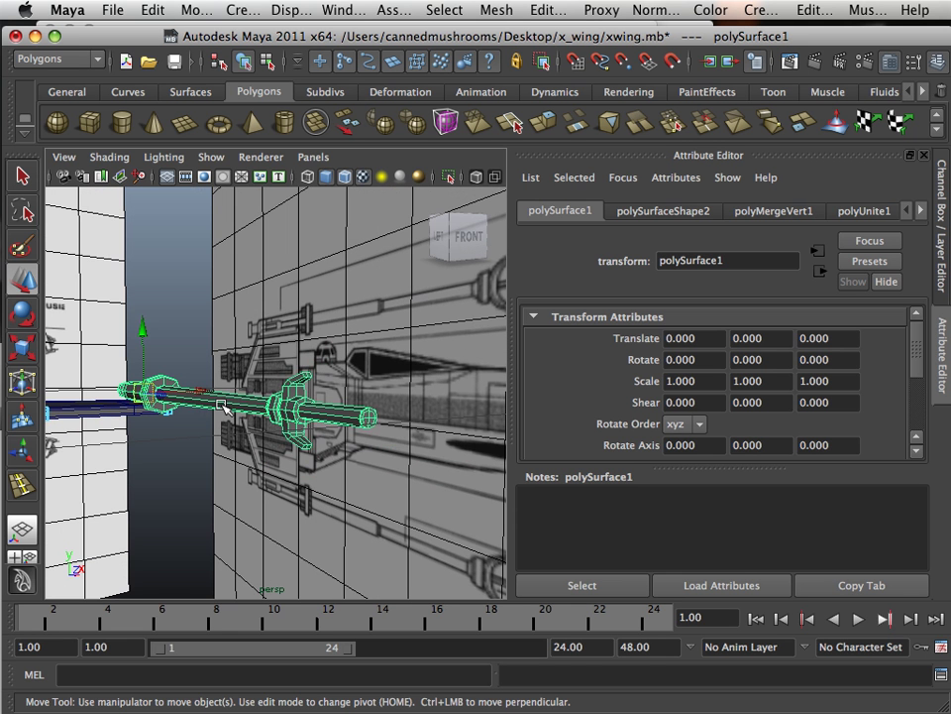
pyautogui.hotkey('ctrl', 'd')
pyautogui.moveTo(146, 329); pyautogui.dragTo(155, 279)
# Select the mirror cut plane running through the original barrel and delete it.
pyautogui.click(209, 404)
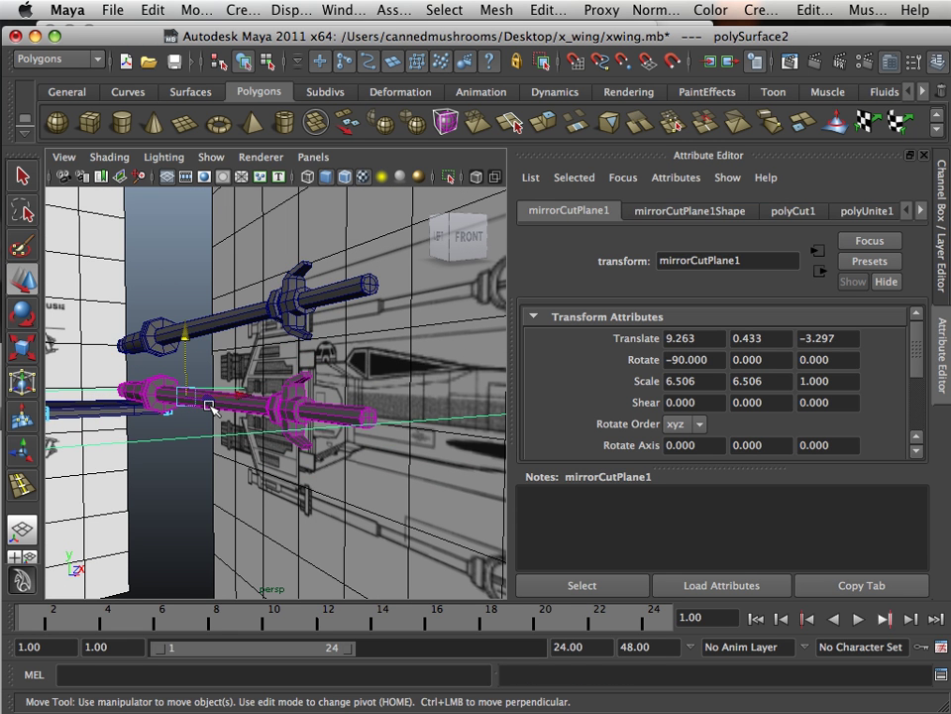
pyautogui.rightClick(233, 400)
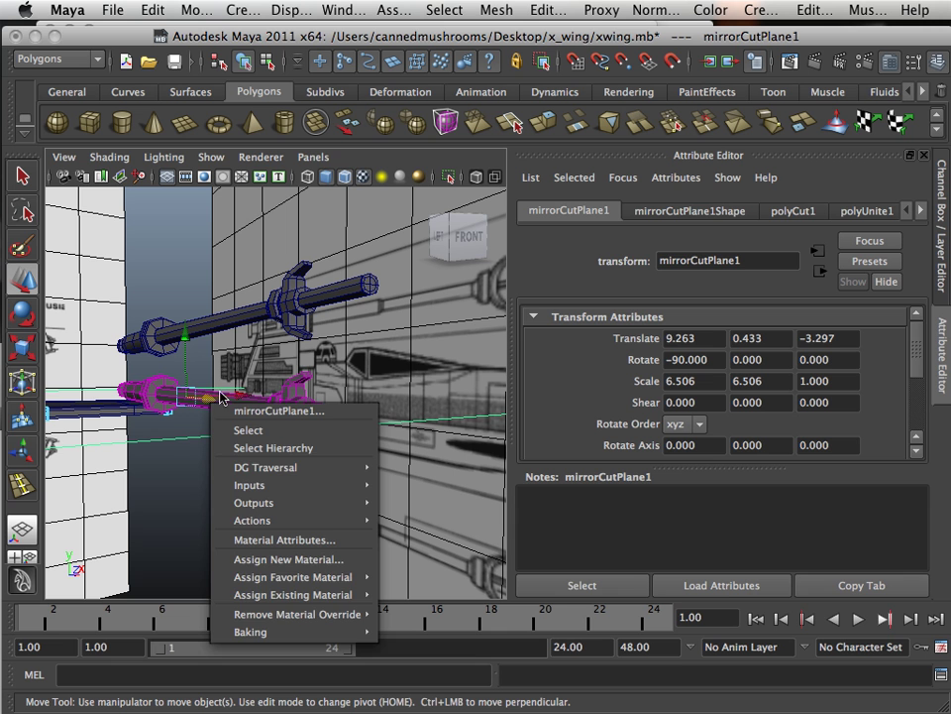
pyautogui.moveTo(208, 399); pyautogui.dragTo(171, 441, button='right')
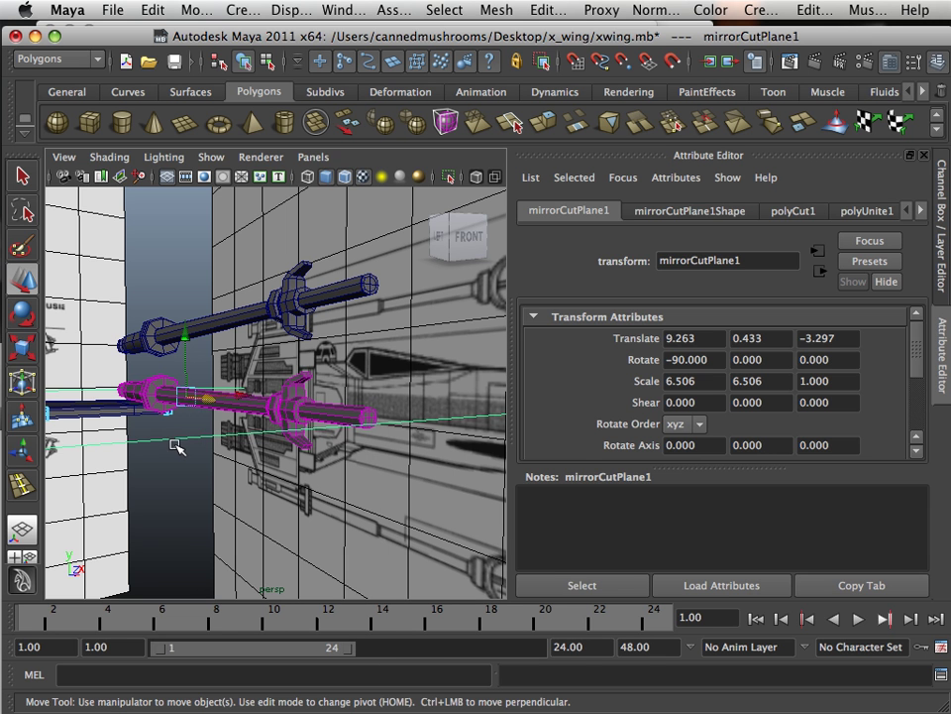
pyautogui.click(178, 446)
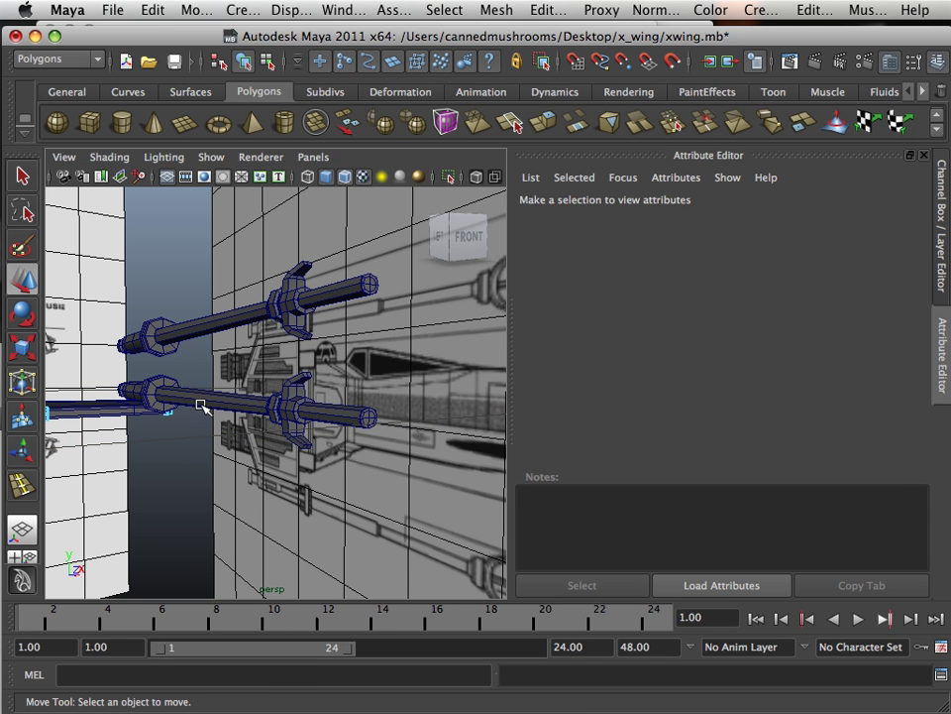
pyautogui.click(201, 405)
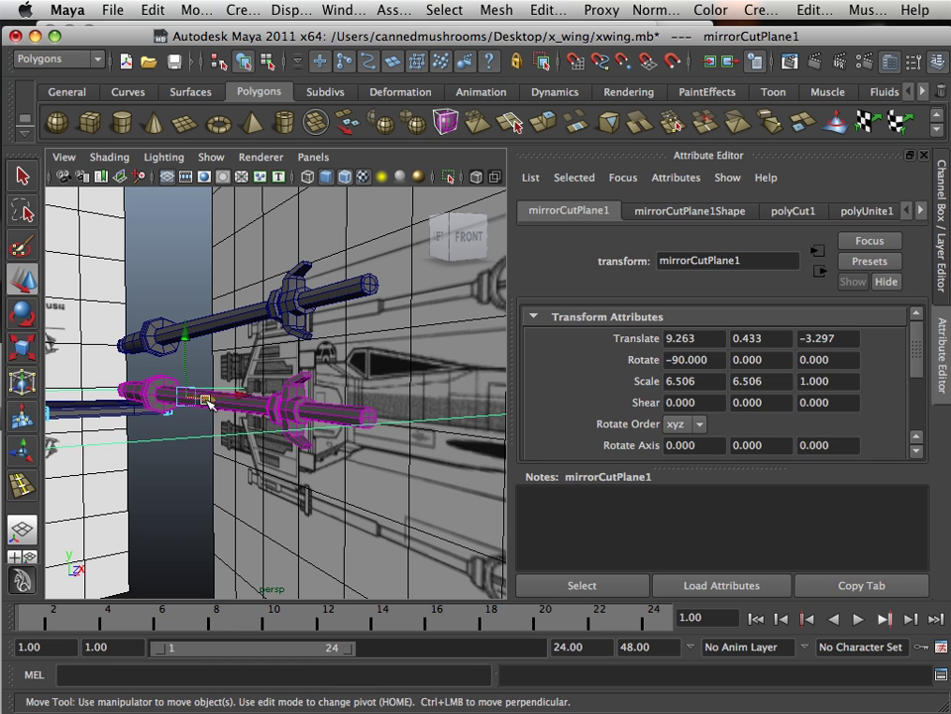
pyautogui.press('Delete')
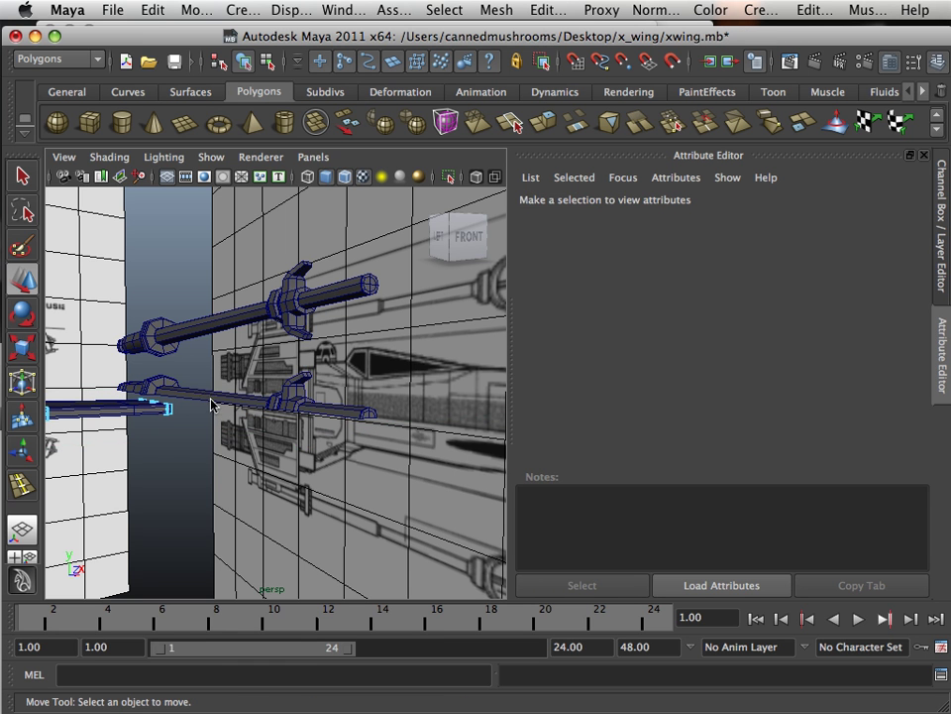
# Delete the original lower cannon barrel and keep the raised copy.
pyautogui.moveTo(211, 398); pyautogui.dragTo(225, 388, button='right')
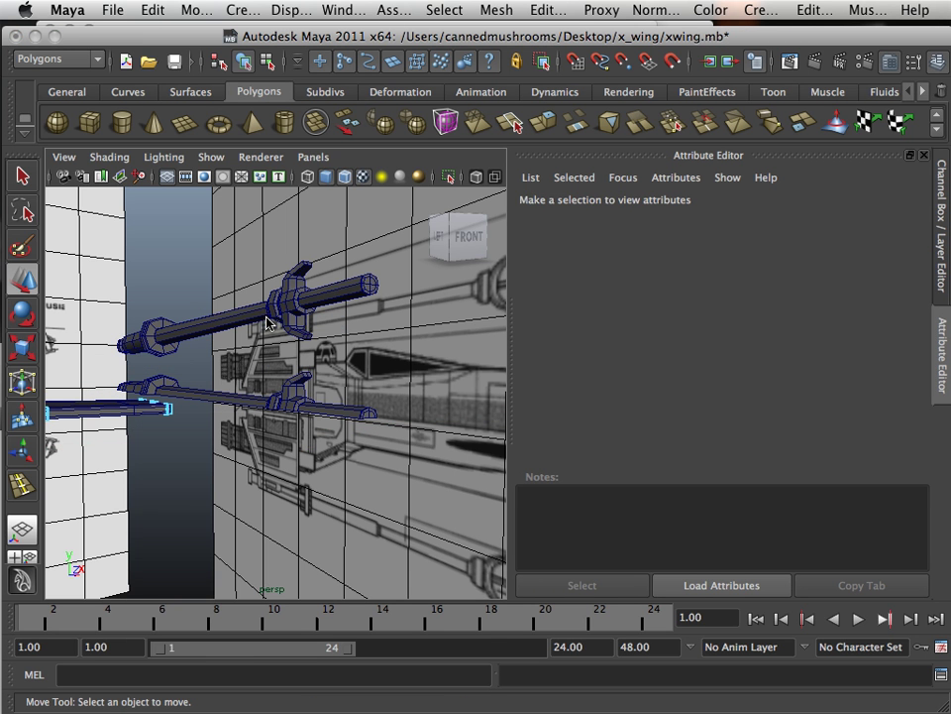
pyautogui.click(213, 394)
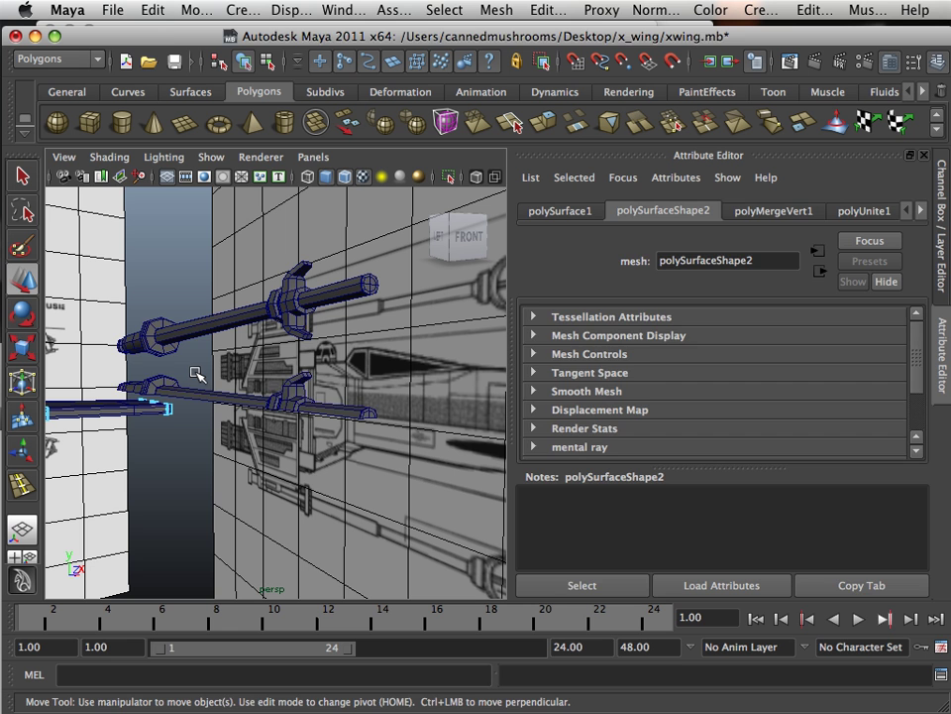
pyautogui.press('Delete')
# Move the remaining cannon barrel straight down to the wing's level.
pyautogui.click(190, 330)
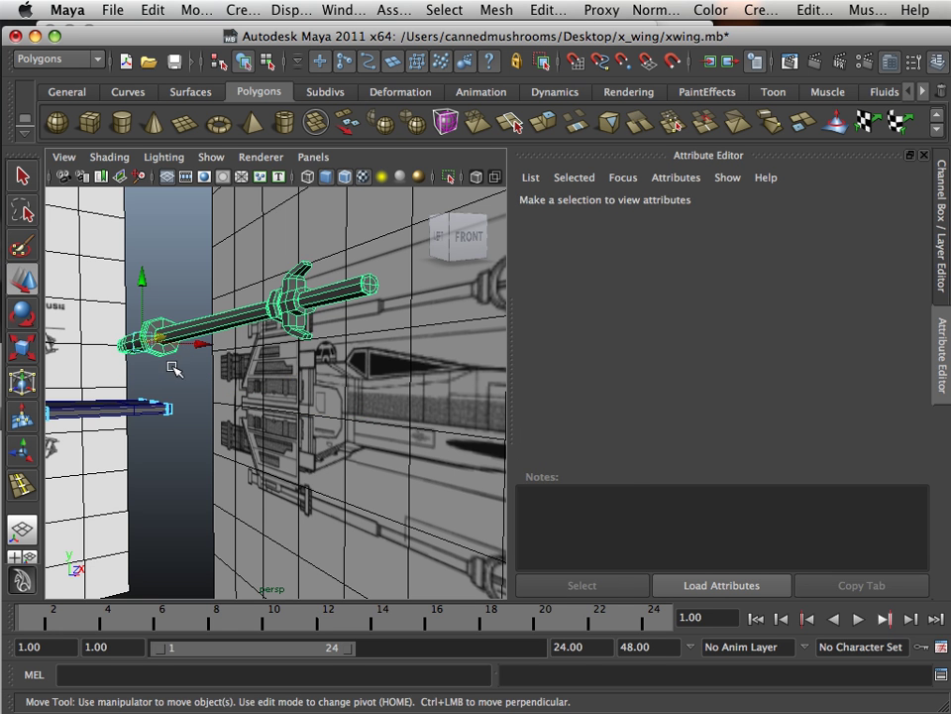
pyautogui.moveTo(144, 276); pyautogui.dragTo(142, 333)
pyautogui.keyDown('alt'); pyautogui.moveTo(139, 402); pyautogui.dragTo(149, 415); pyautogui.keyUp('alt')
# Preview the cannon barrel smoothed, inspect its prong section up close, and return it to the unsmoothed display.
pyautogui.press('3')
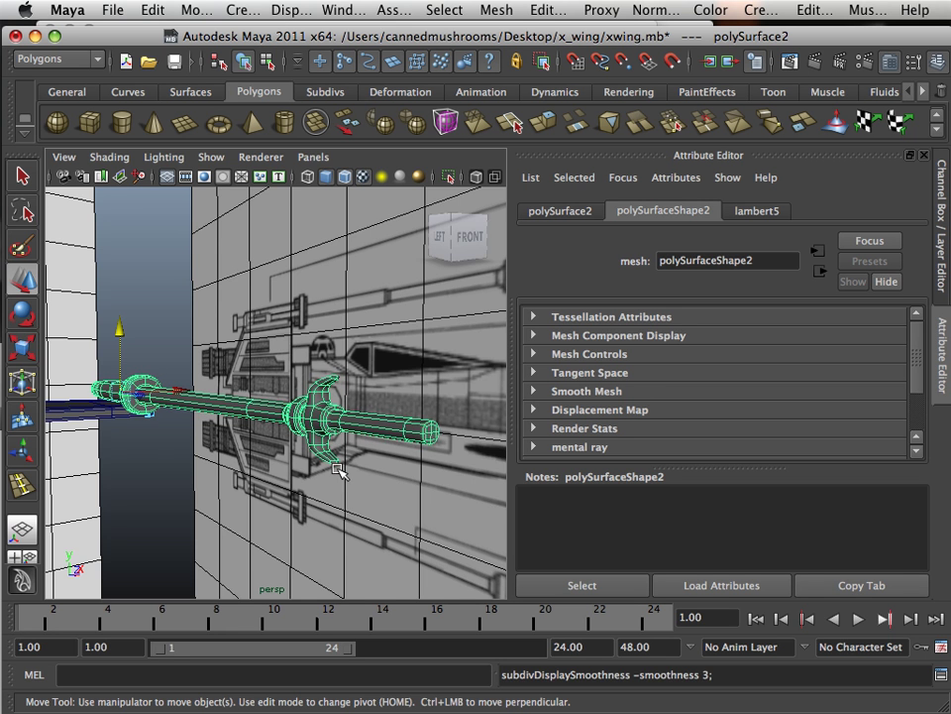
pyautogui.keyDown('alt'); pyautogui.moveTo(340, 465); pyautogui.dragTo(349, 473); pyautogui.keyUp('alt')
pyautogui.scroll(5, 366, 475)
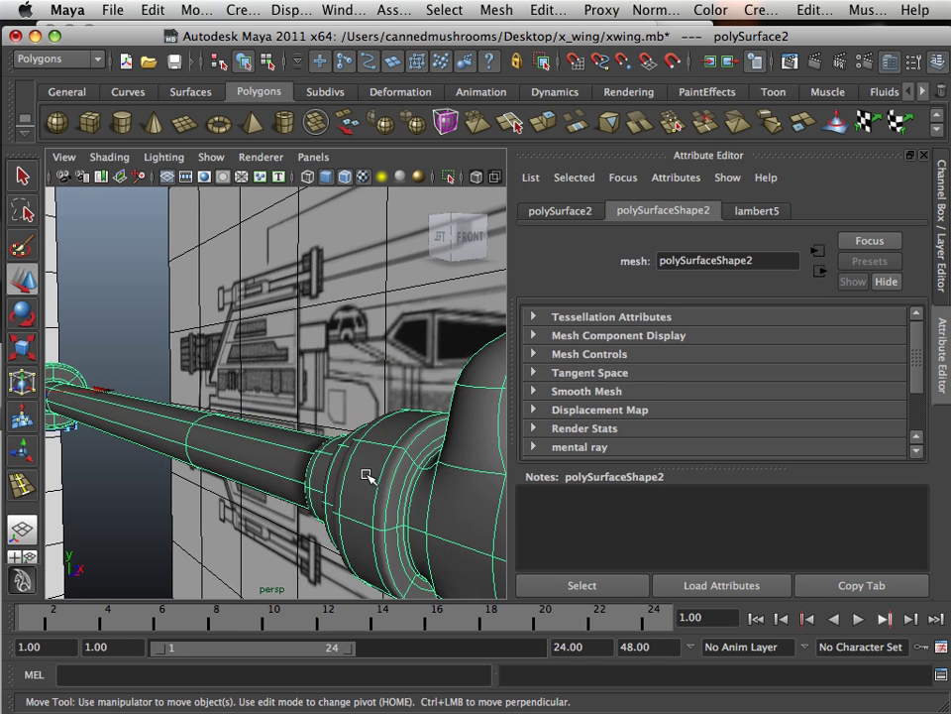
pyautogui.scroll(-3, 365, 475)
pyautogui.scroll(-6, 366, 473)
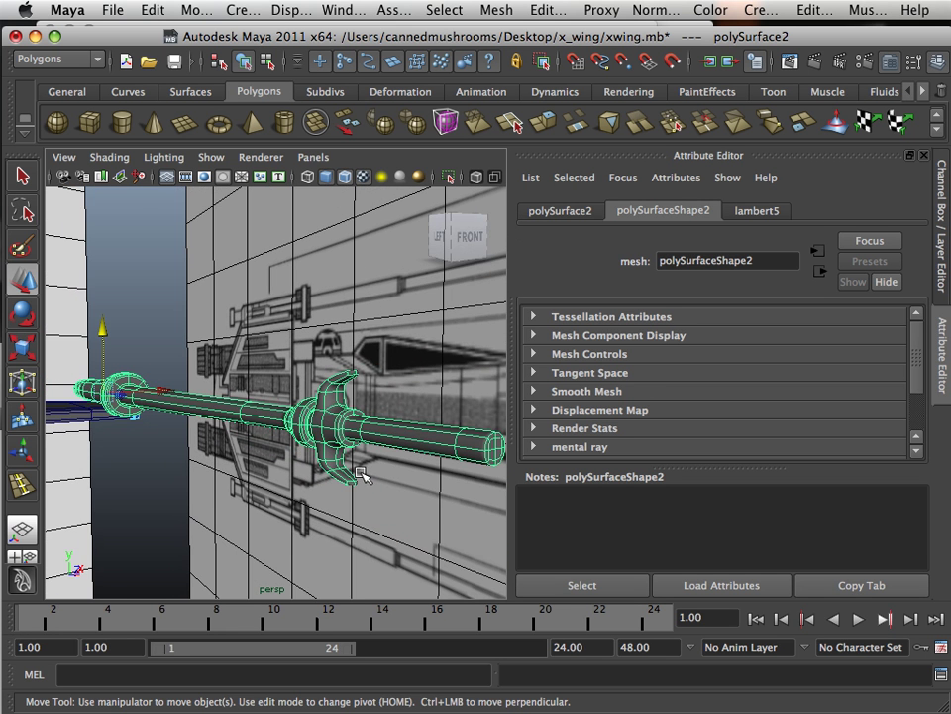
pyautogui.press('1')
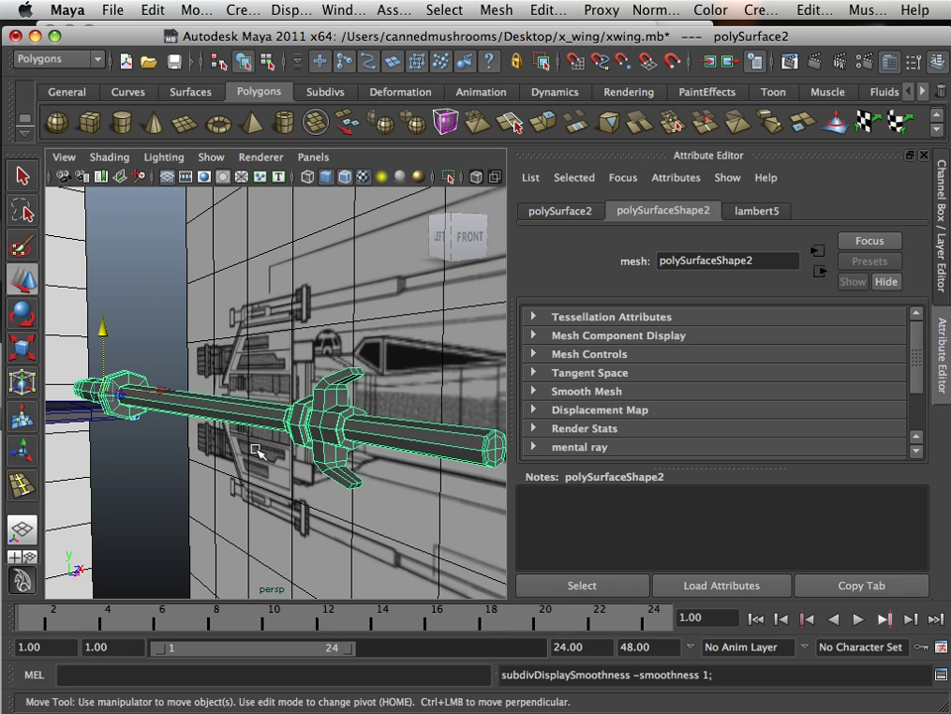
# Select the fuselage and lower it by 0.059 cm in the front view.
pyautogui.keyDown('alt'); pyautogui.moveTo(262, 452); pyautogui.dragTo(101, 368); pyautogui.keyUp('alt')
pyautogui.click(144, 485)
pyautogui.keyDown('alt'); pyautogui.moveTo(118, 429); pyautogui.dragTo(279, 452); pyautogui.keyUp('alt')
pyautogui.scroll(4, 279, 453)
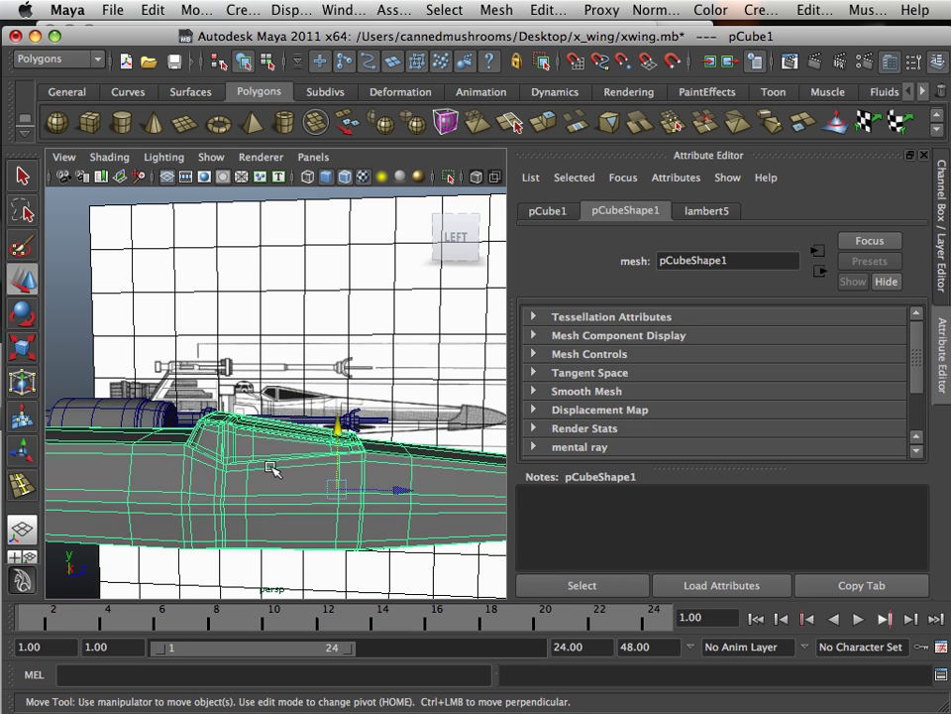
pyautogui.press('space')
pyautogui.press('space')
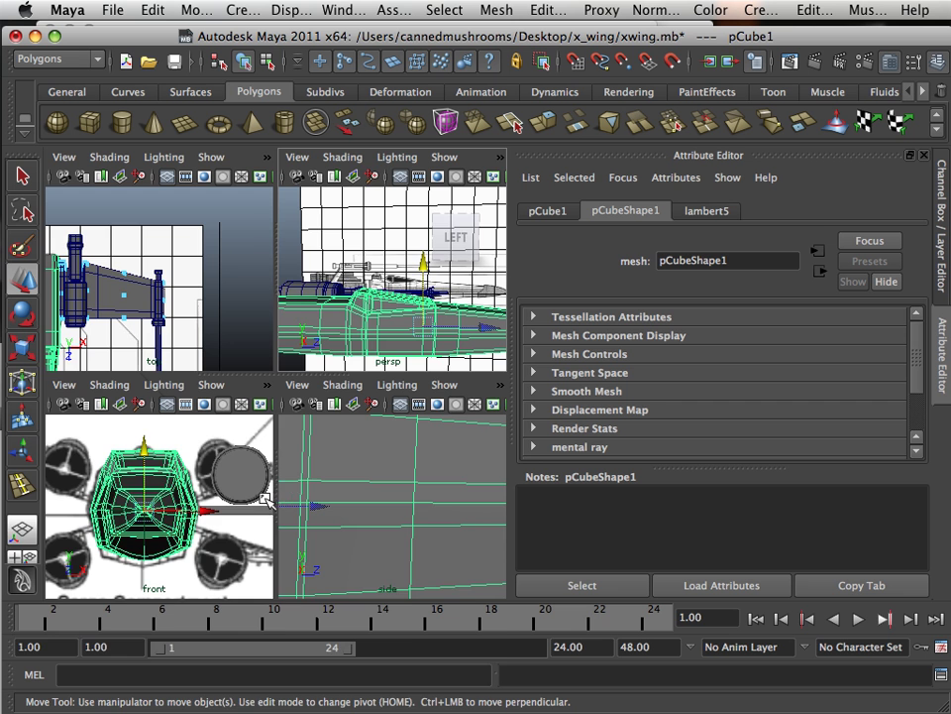
pyautogui.press('space')
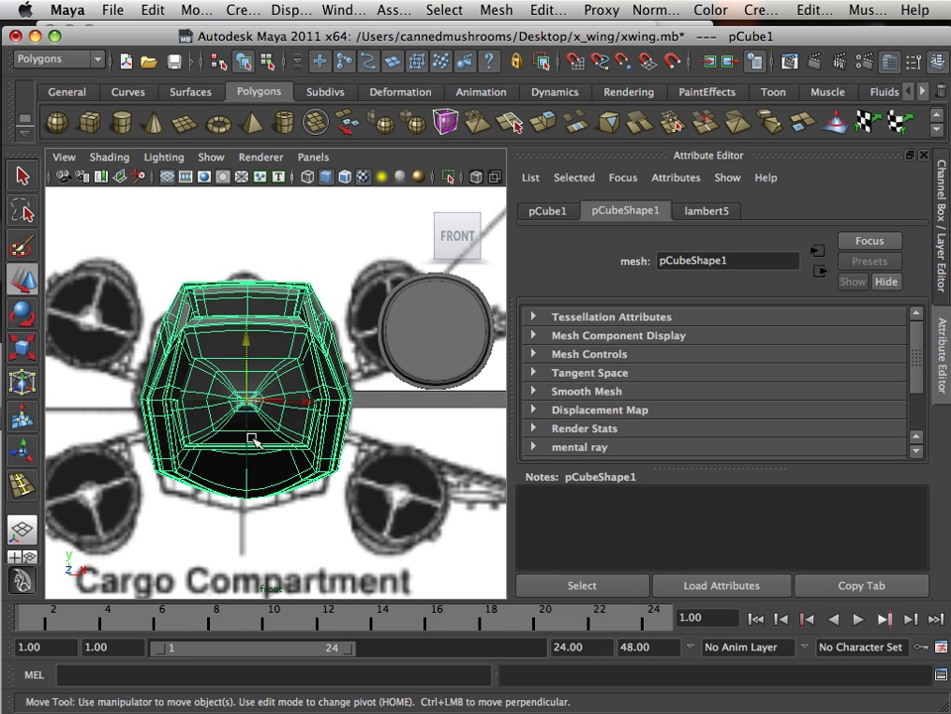
pyautogui.moveTo(248, 349); pyautogui.dragTo(251, 349)
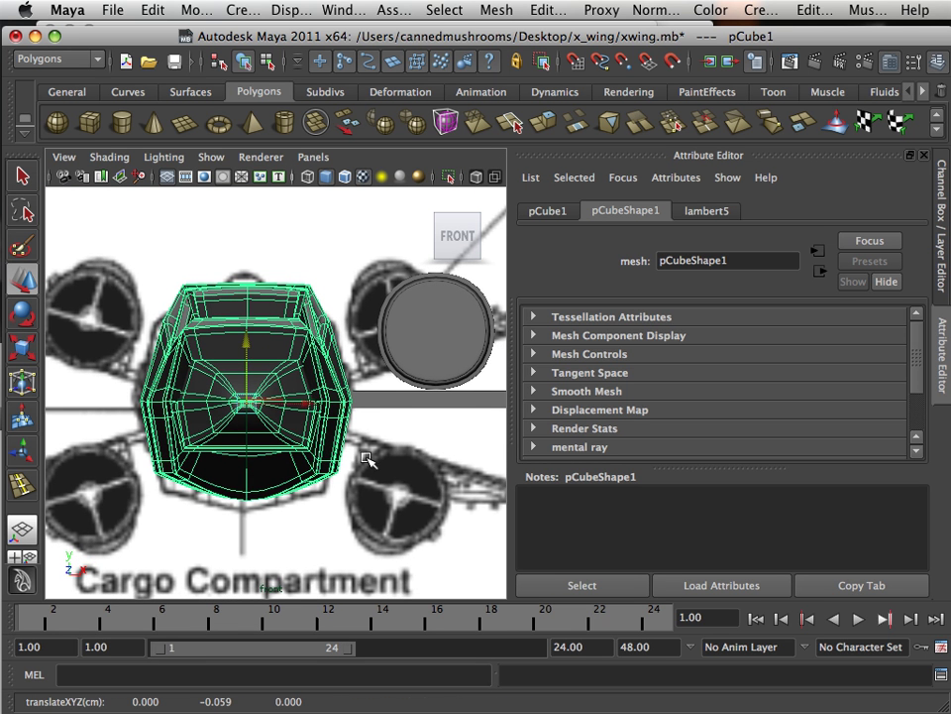
# Nudge the cannon barrel slightly up at the wing tip in the front view.
pyautogui.keyDown('alt'); pyautogui.moveTo(366, 458); pyautogui.dragTo(219, 484, button='middle'); pyautogui.keyUp('alt')
pyautogui.scroll(-4, 406, 476)
pyautogui.keyDown('alt'); pyautogui.moveTo(477, 468); pyautogui.dragTo(318, 475, button='middle'); pyautogui.keyUp('alt')
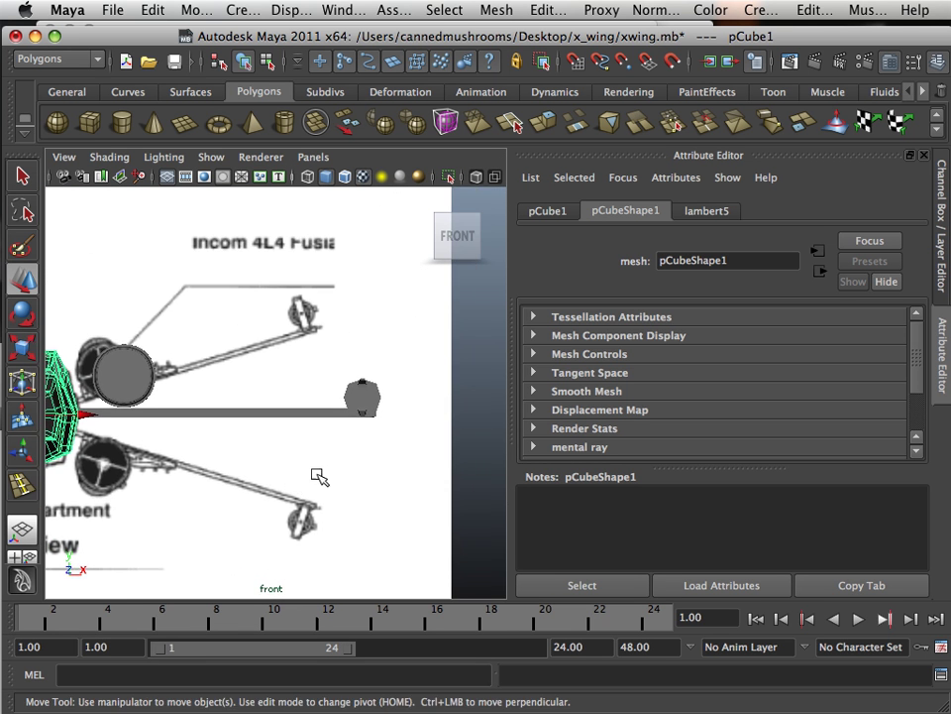
pyautogui.click(370, 396)
pyautogui.moveTo(361, 336); pyautogui.dragTo(363, 342)
# Lower the round engine slightly towards the wing in the front view.
pyautogui.click(145, 365)
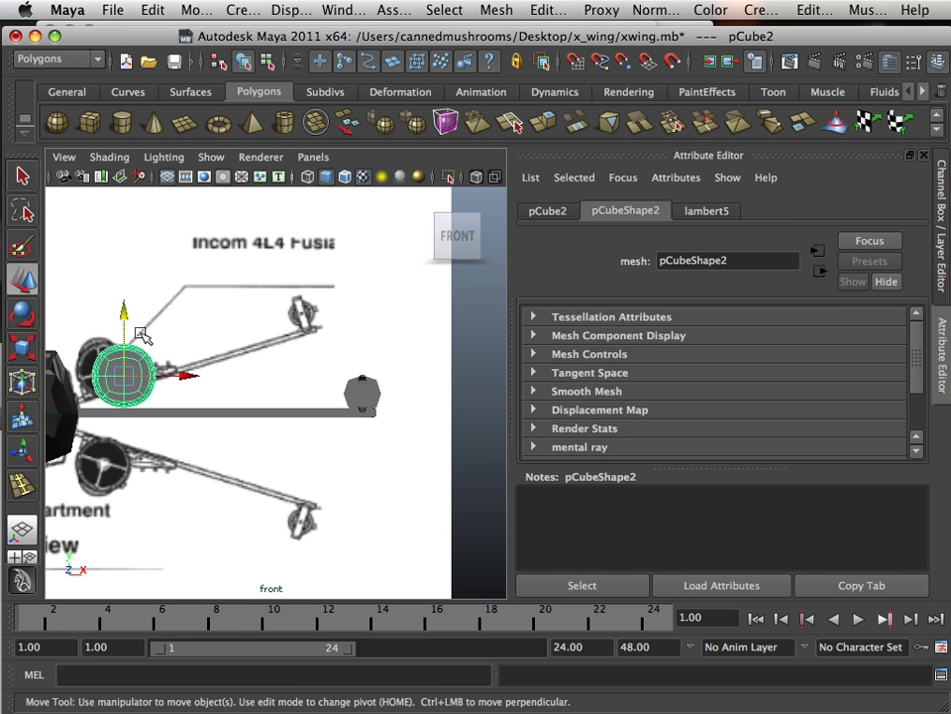
pyautogui.moveTo(126, 317); pyautogui.dragTo(129, 324)
pyautogui.keyDown('alt'); pyautogui.moveTo(184, 401); pyautogui.dragTo(278, 414, button='middle'); pyautogui.keyUp('alt')
pyautogui.scroll(3, 279, 416)
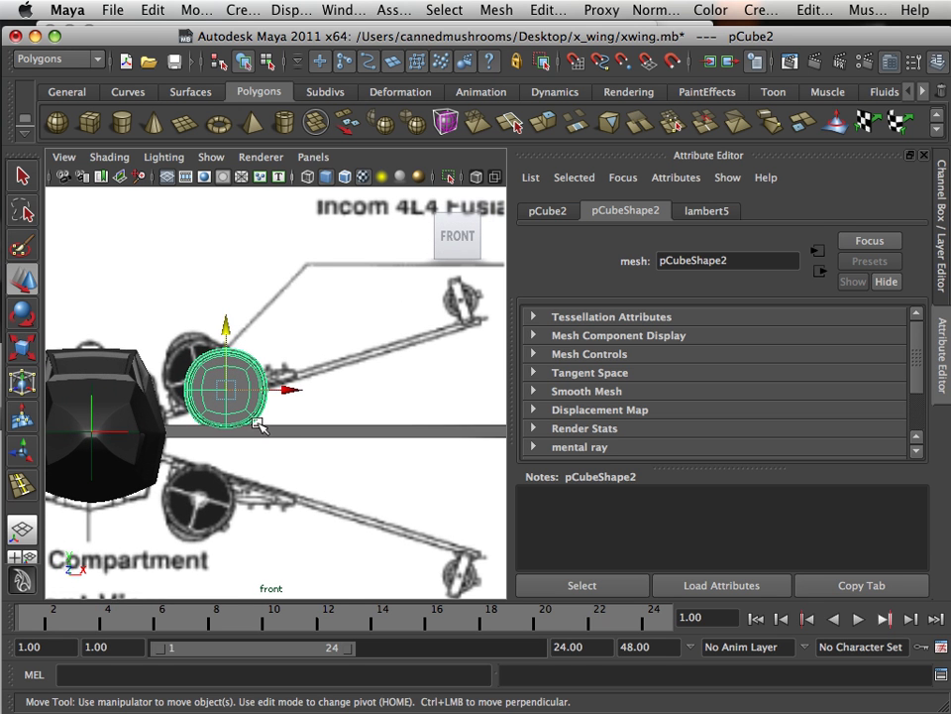
# Add the wing and the cannon barrel to the engine selection and combine them into a single mesh.
pyautogui.click(275, 433)
pyautogui.keyDown('alt'); pyautogui.moveTo(337, 441); pyautogui.dragTo(220, 441, button='middle'); pyautogui.keyUp('alt')
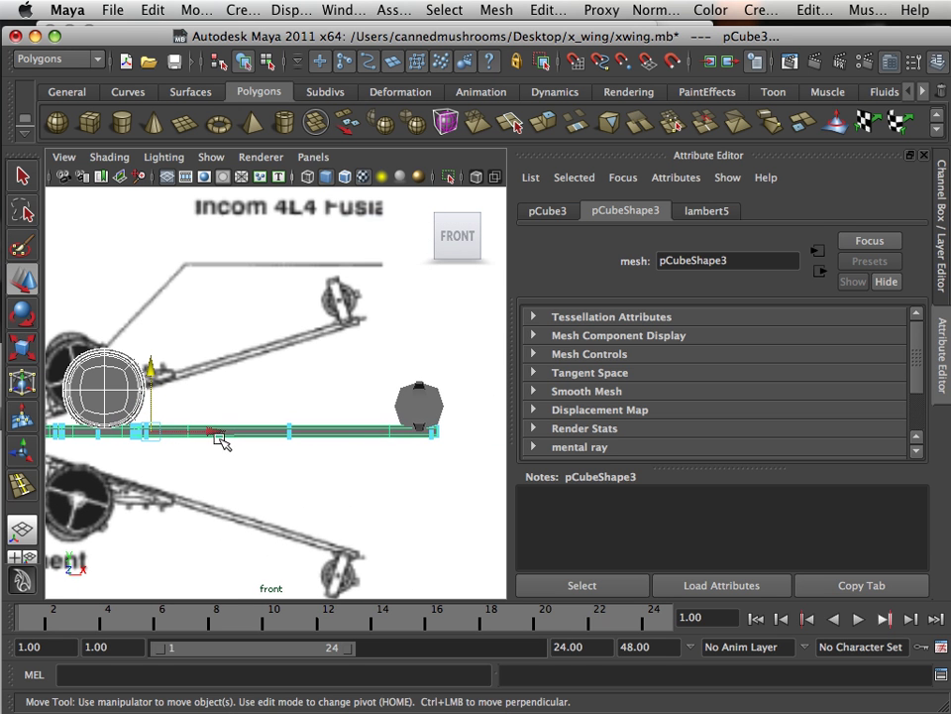
pyautogui.click(399, 416)
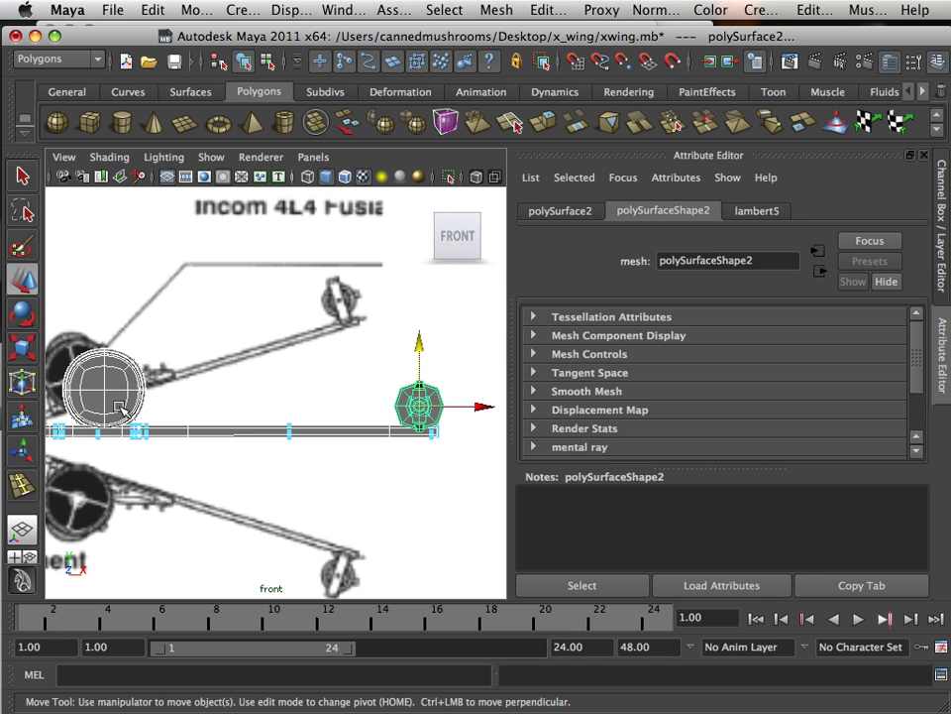
pyautogui.keyDown('alt'); pyautogui.moveTo(174, 416); pyautogui.dragTo(251, 414, button='middle'); pyautogui.keyUp('alt')
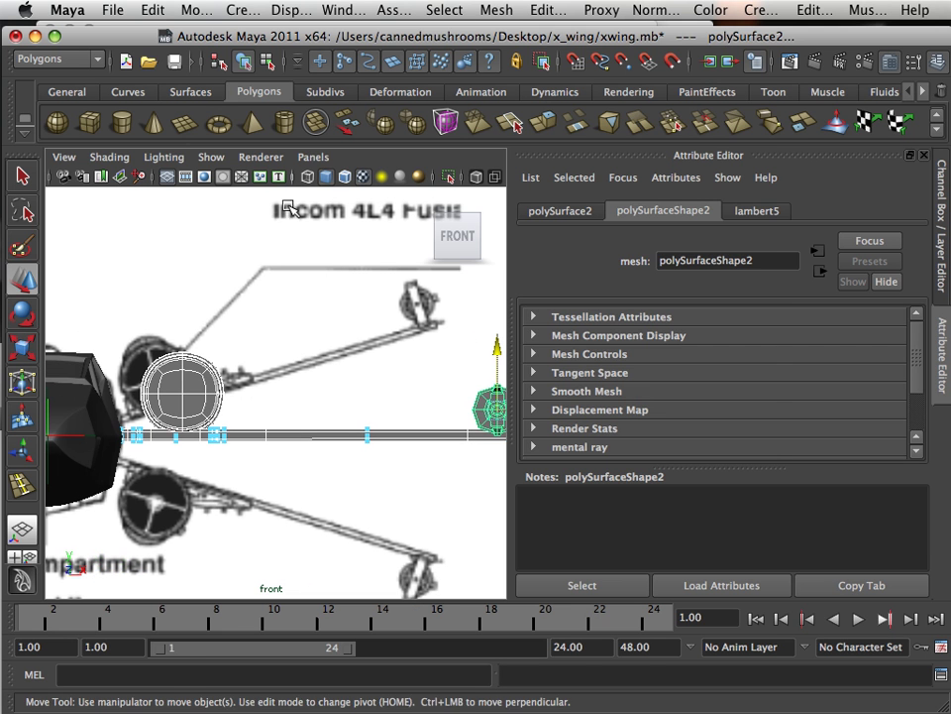
pyautogui.click(496, 10)
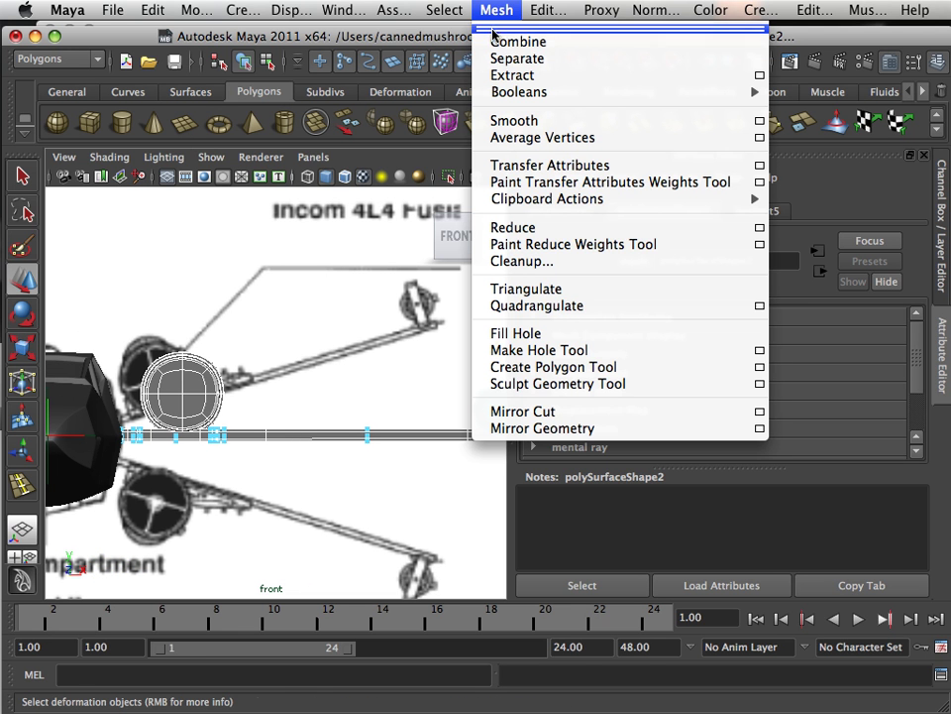
pyautogui.click(492, 44)
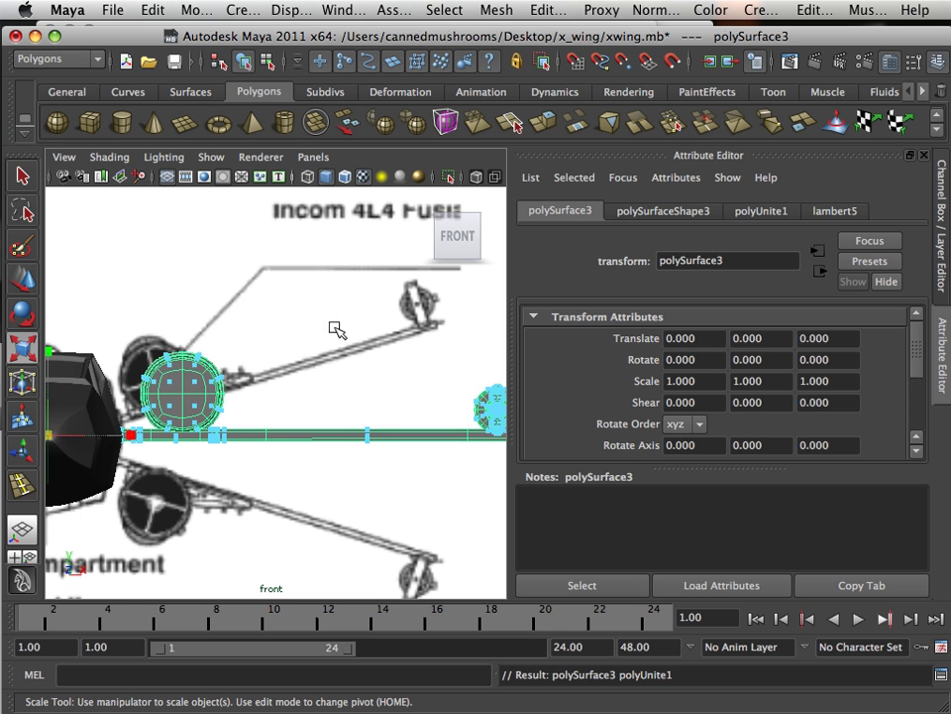
pyautogui.scroll(-2, 299, 357)
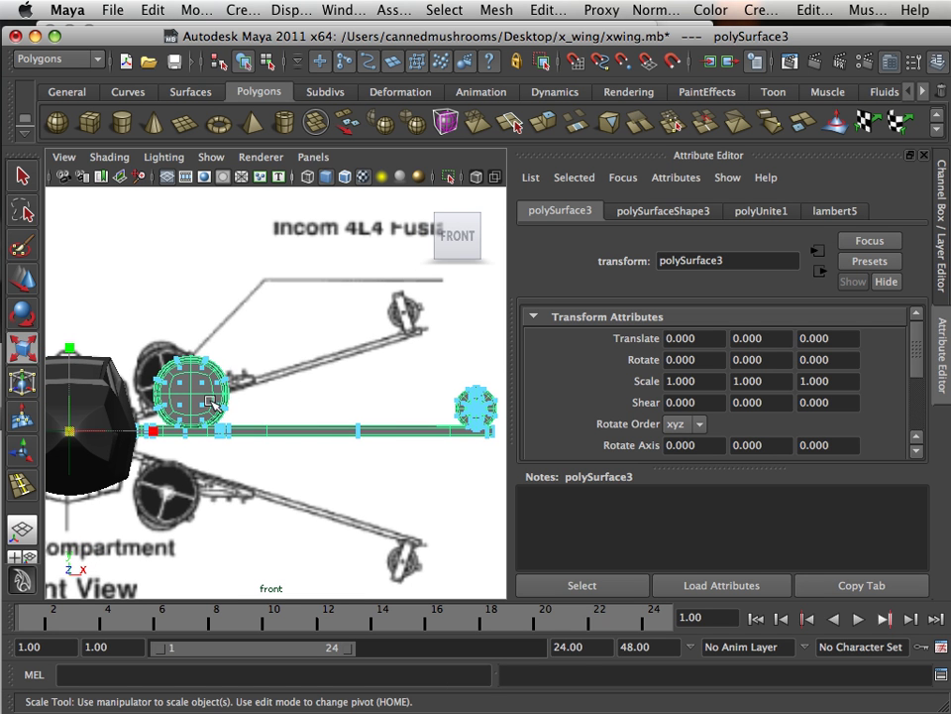
pyautogui.keyDown('alt'); pyautogui.moveTo(204, 397); pyautogui.dragTo(314, 380, button='middle'); pyautogui.keyUp('alt')
pyautogui.scroll(2, 299, 382)
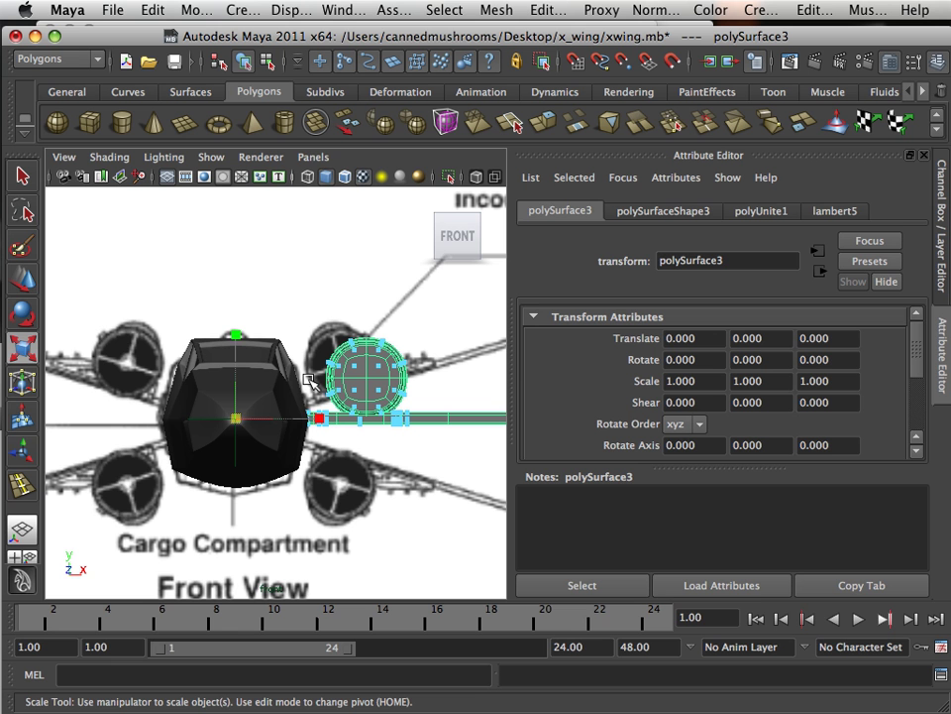
# Center the pivot of the combined wing assembly, working with the Move tool in the top view.
pyautogui.click(28, 285)
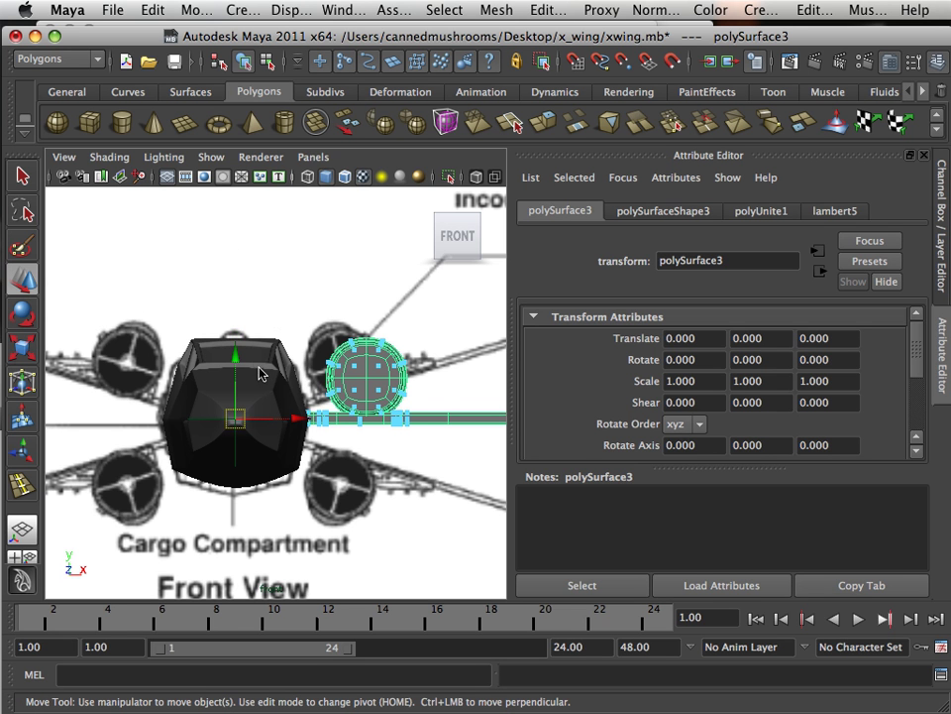
pyautogui.press('space')
pyautogui.press('space')
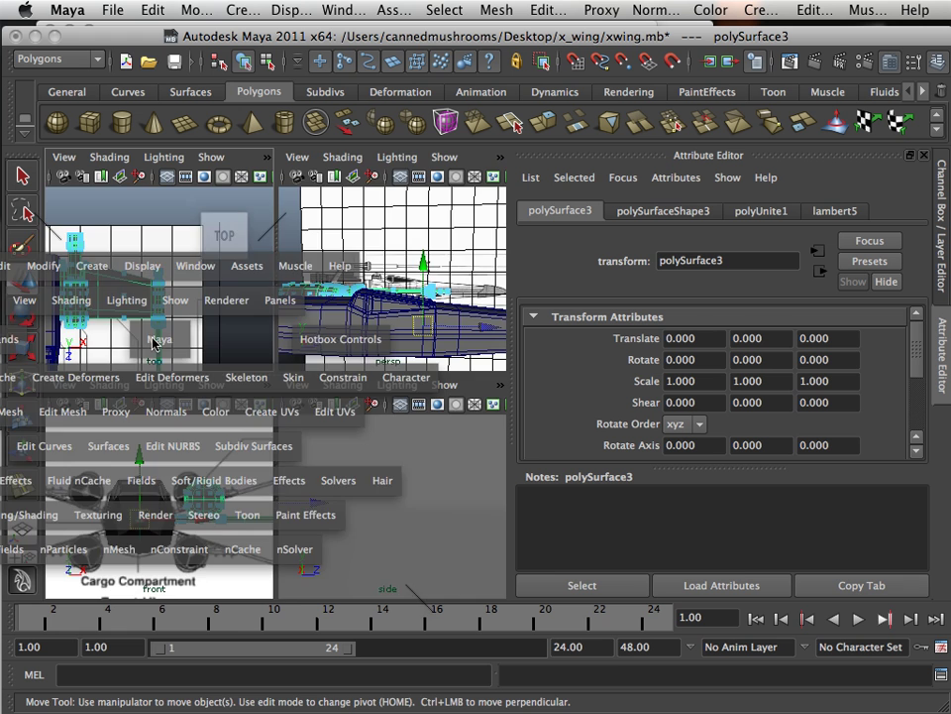
pyautogui.scroll(-2, 151, 338)
pyautogui.keyDown('alt'); pyautogui.moveTo(152, 338); pyautogui.dragTo(298, 202, button='middle'); pyautogui.keyUp('alt')
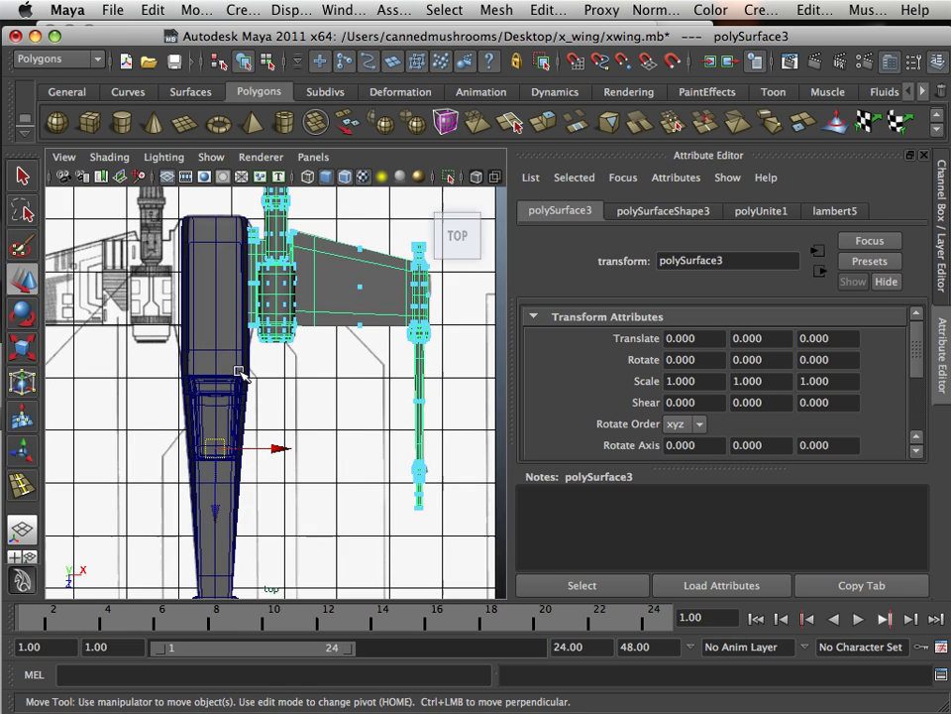
pyautogui.scroll(4, 239, 372)
pyautogui.keyDown('alt'); pyautogui.moveTo(202, 406); pyautogui.dragTo(238, 444, button='middle'); pyautogui.keyUp('alt')
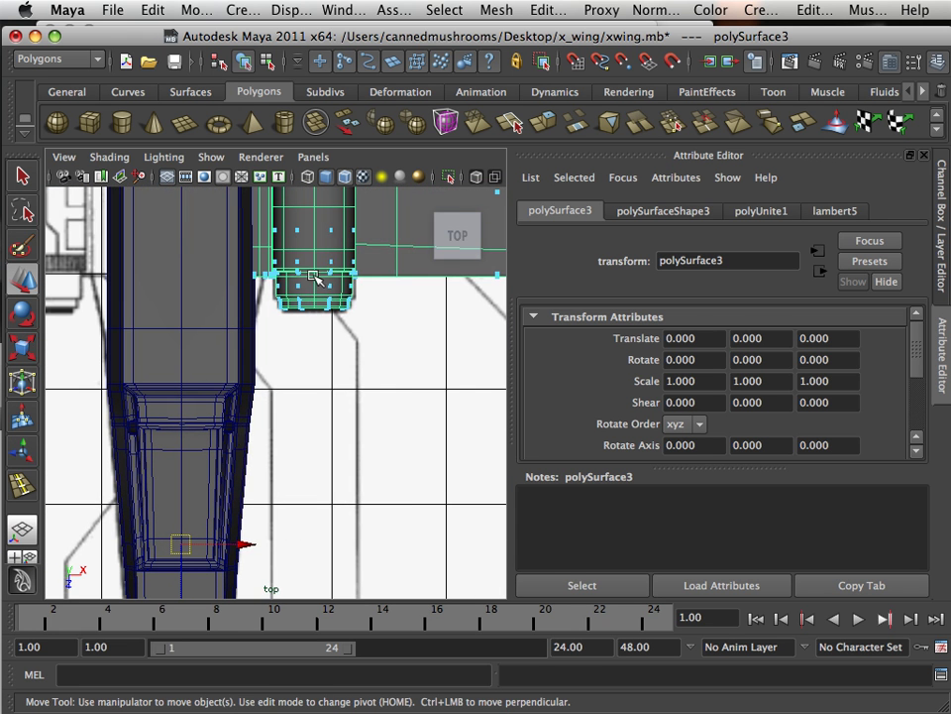
pyautogui.moveTo(325, 258); pyautogui.dragTo(365, 234, button='right')
pyautogui.keyDown('alt'); pyautogui.moveTo(310, 240); pyautogui.dragTo(271, 458, button='middle'); pyautogui.keyUp('alt')
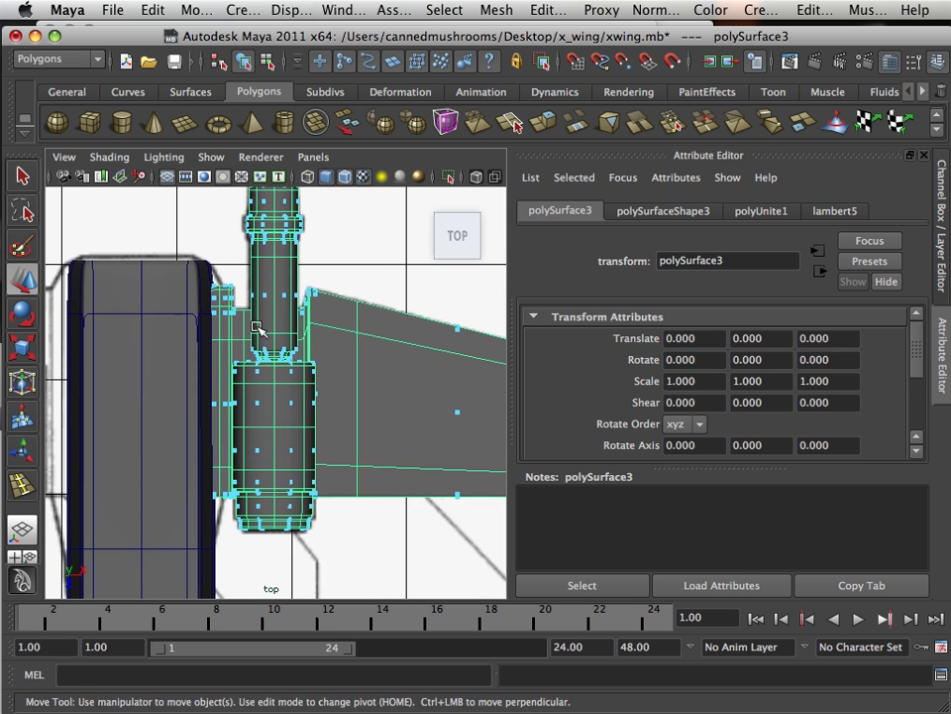
pyautogui.click(151, 10)
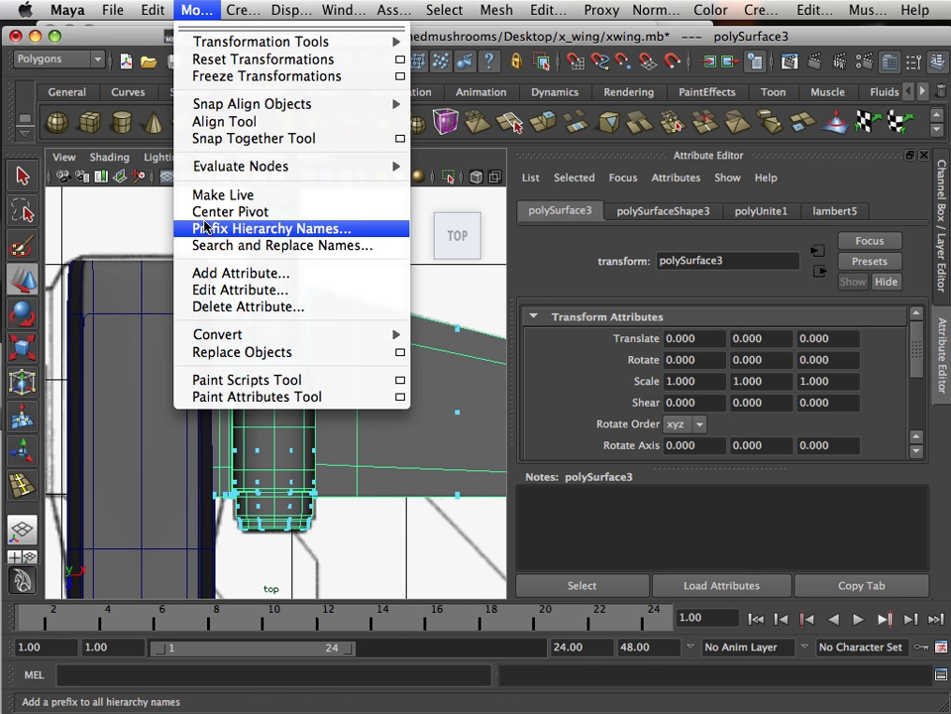
pyautogui.click(242, 210)
# Relocate the wing assembly's pivot onto the fuselage's centre line with point snapping, and leave pivot editing.
pyautogui.keyDown('alt'); pyautogui.moveTo(323, 429); pyautogui.dragTo(283, 331, button='middle'); pyautogui.keyUp('alt')
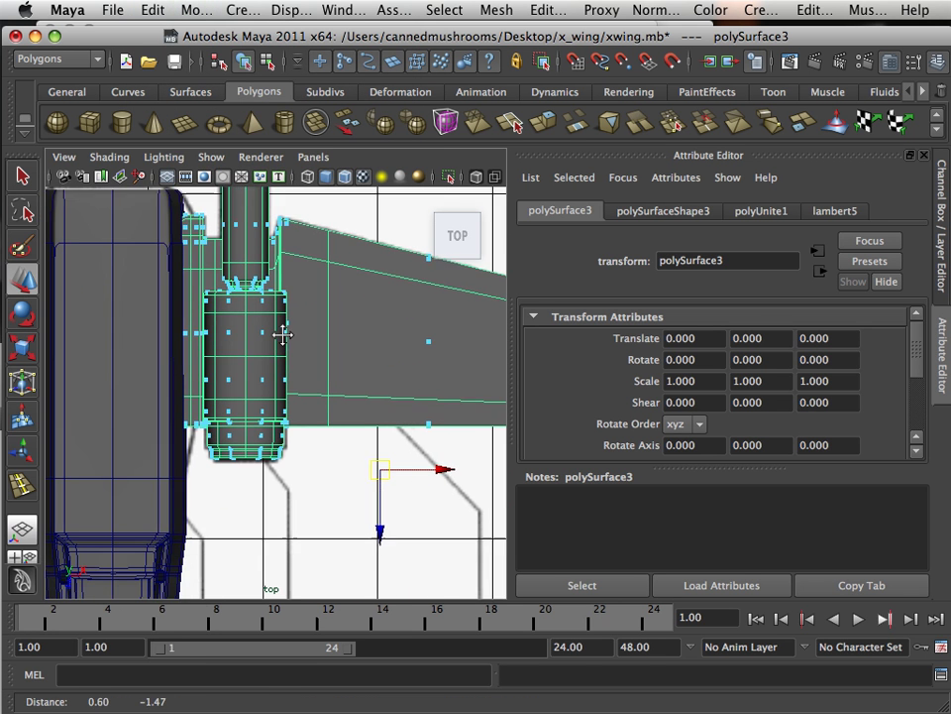
pyautogui.scroll(-1, 375, 451)
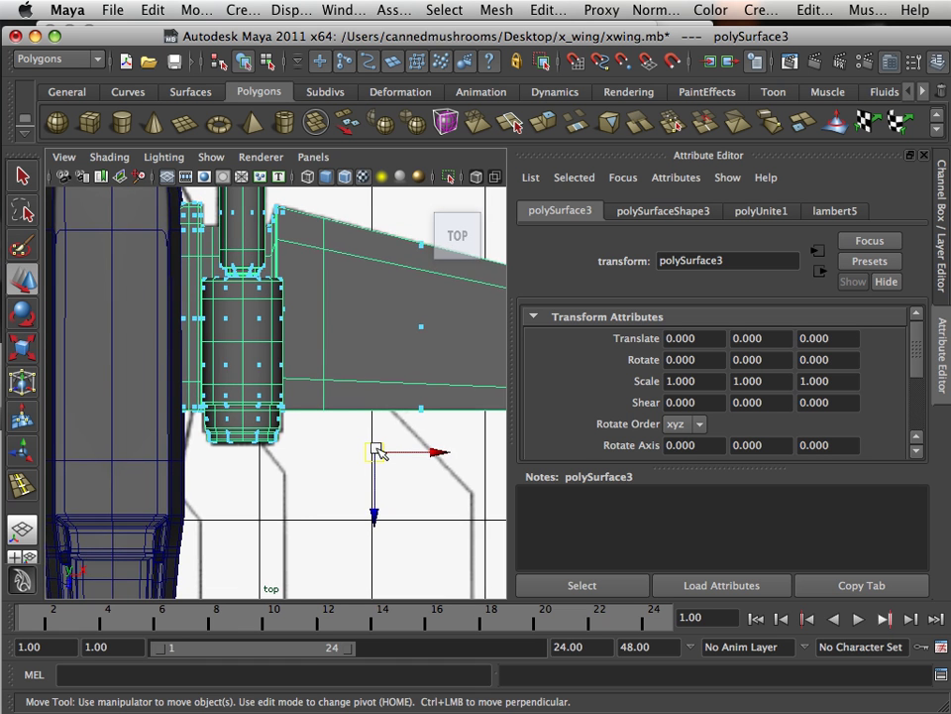
pyautogui.scroll(-2, 377, 453)
pyautogui.press('Home')
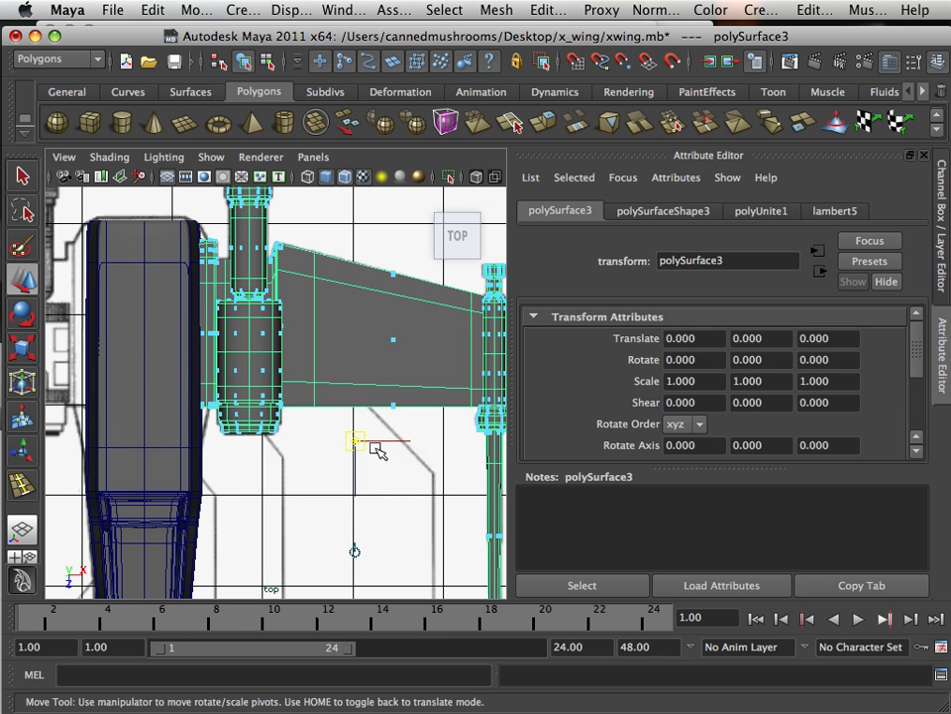
pyautogui.moveTo(400, 442); pyautogui.dragTo(146, 448)
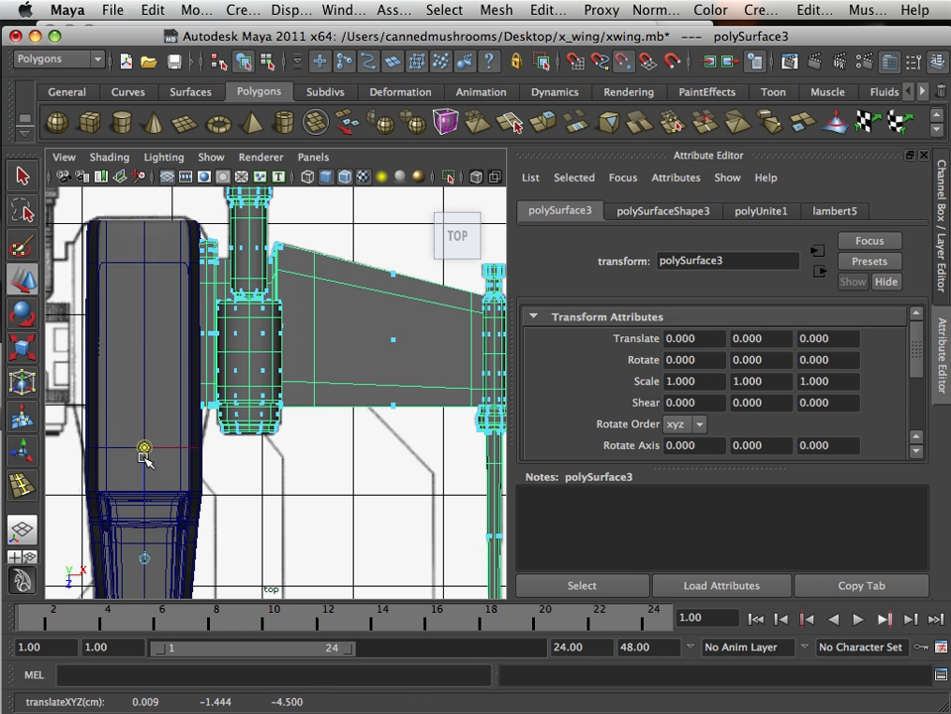
pyautogui.press('Home')
# Create a mirrored copy of the wing assembly across the fuselage using Duplicate Special with an X scale of -1.
pyautogui.keyDown('alt'); pyautogui.moveTo(157, 468); pyautogui.dragTo(251, 490, button='middle'); pyautogui.keyUp('alt')
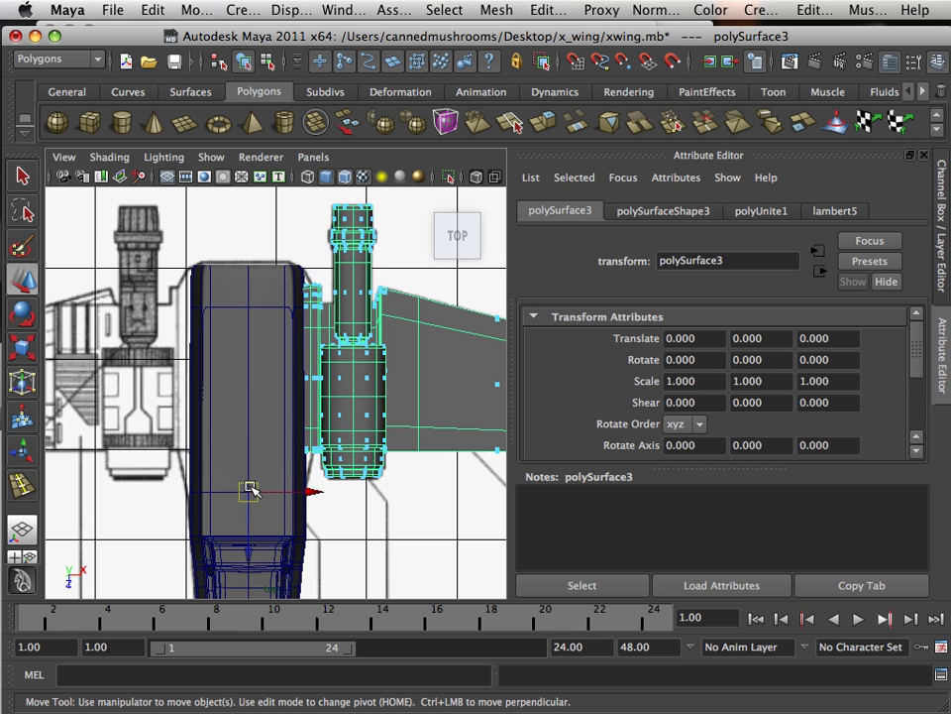
pyautogui.scroll(-3, 337, 436)
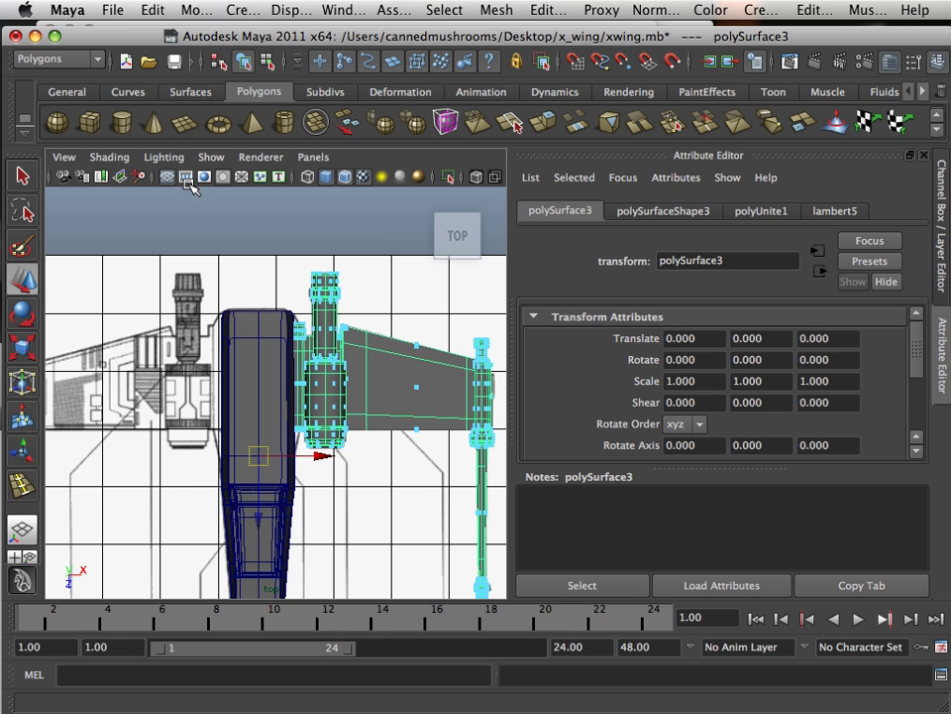
pyautogui.click(149, 9)
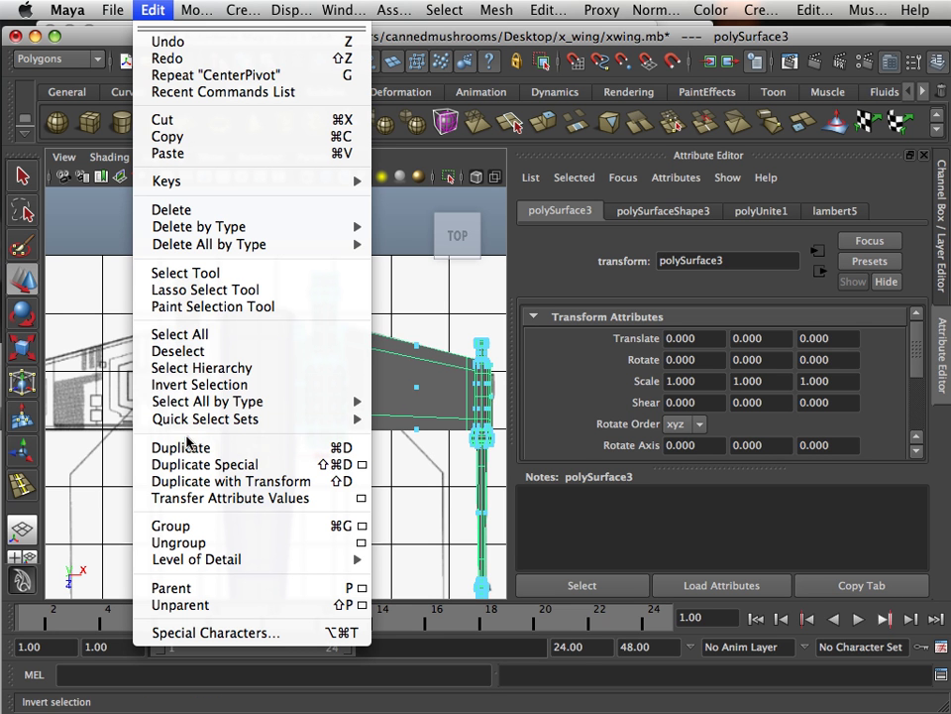
pyautogui.click(354, 463)
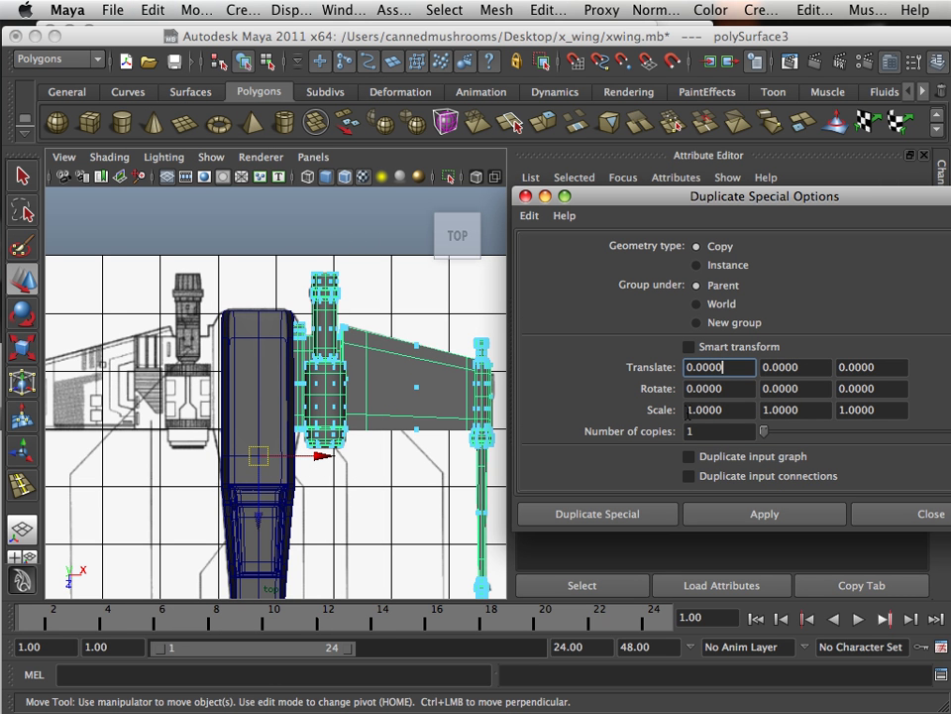
pyautogui.click(688, 410)
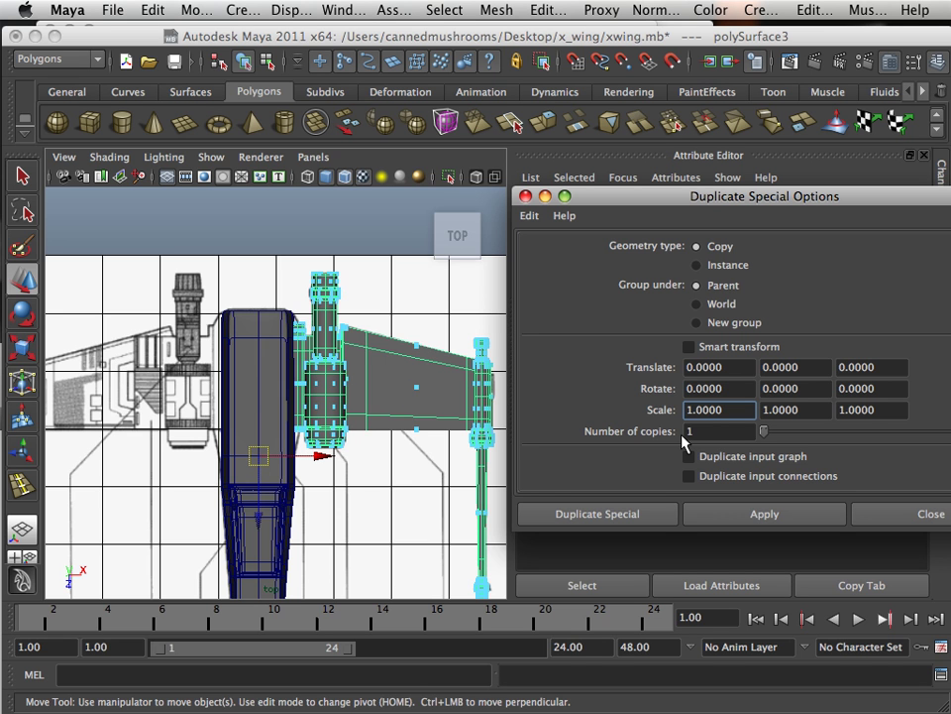
pyautogui.write('-')
pyautogui.click(758, 512)
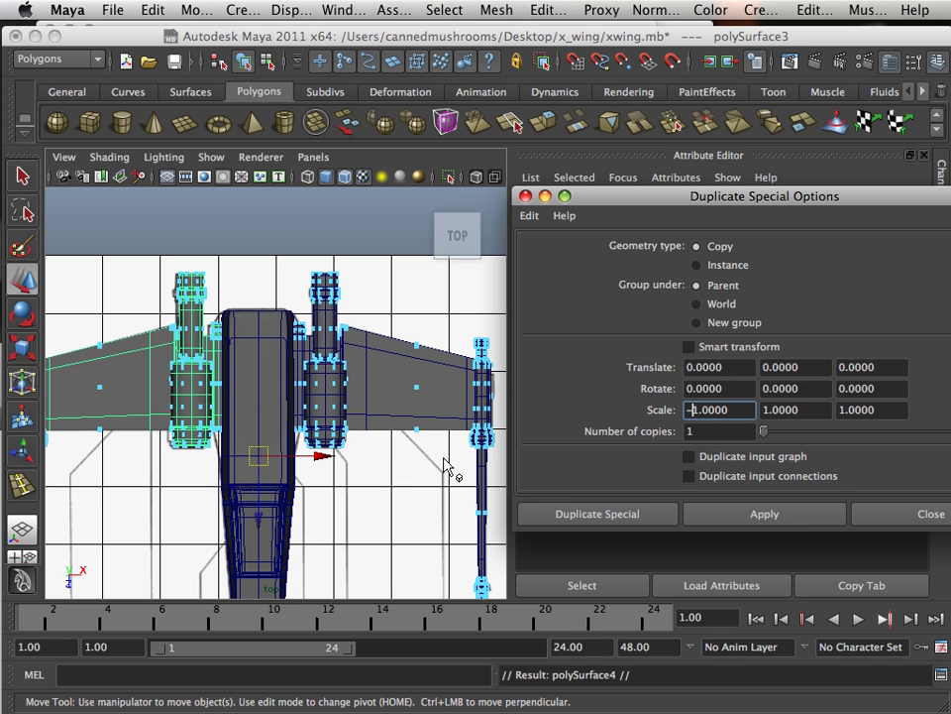
# Select both upper wing assemblies in the perspective view and duplicate them with X scale 1 and Y scale -1.
pyautogui.click(371, 395)
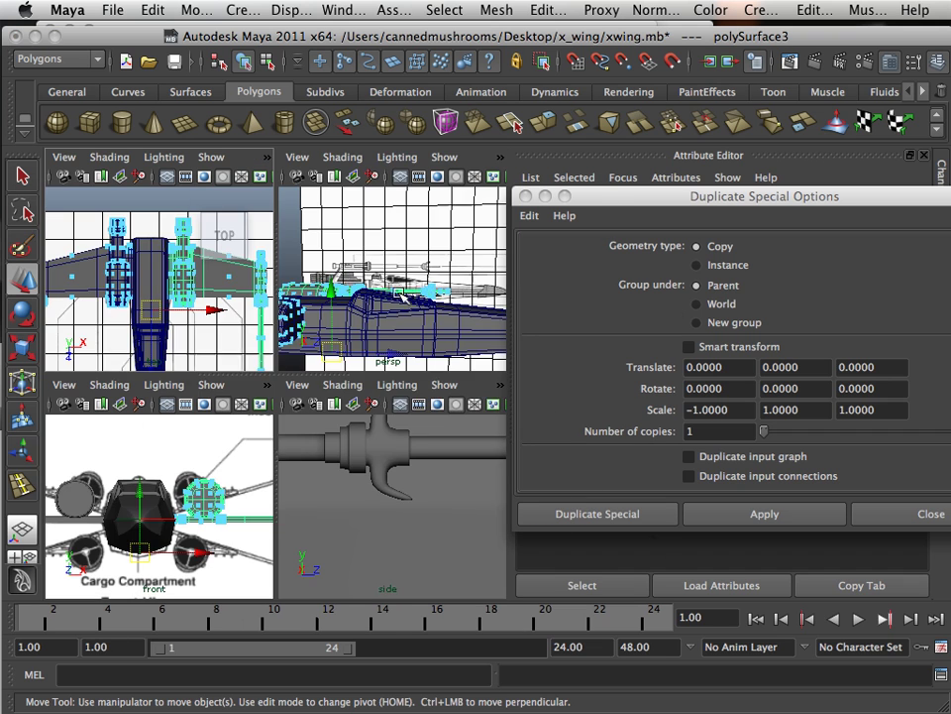
pyautogui.press('space')
pyautogui.keyDown('alt'); pyautogui.moveTo(362, 331); pyautogui.dragTo(503, 297, button='middle'); pyautogui.keyUp('alt')
pyautogui.keyDown('alt'); pyautogui.moveTo(416, 285); pyautogui.dragTo(230, 468); pyautogui.keyUp('alt')
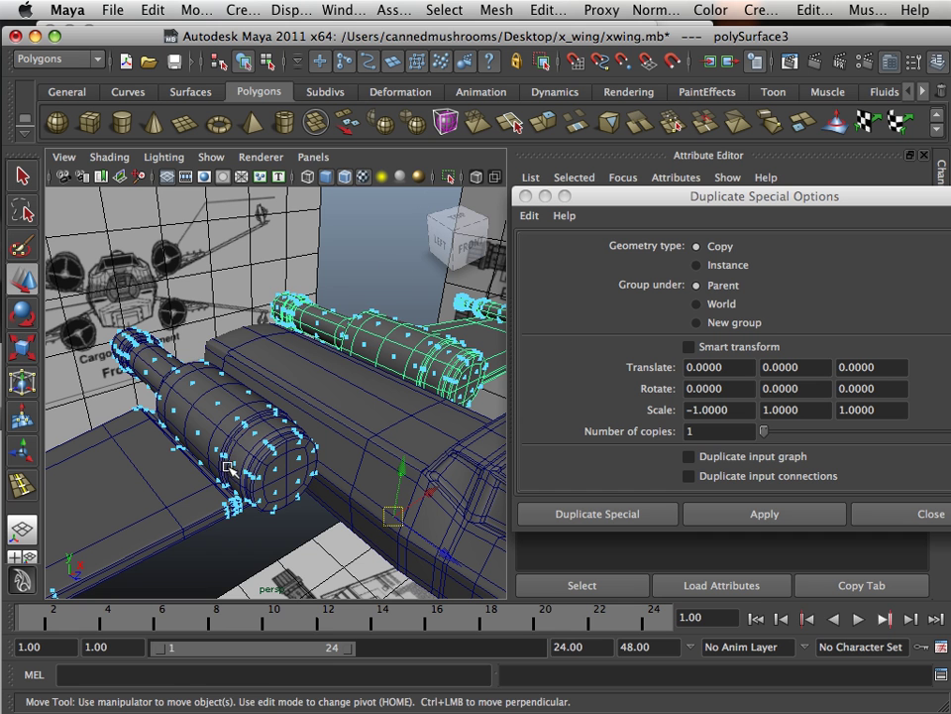
pyautogui.moveTo(247, 343); pyautogui.dragTo(299, 327, button='right')
pyautogui.keyDown('shift'); pyautogui.click(235, 399); pyautogui.keyUp('shift')
pyautogui.keyDown('alt'); pyautogui.moveTo(278, 420); pyautogui.dragTo(250, 411); pyautogui.keyUp('alt')
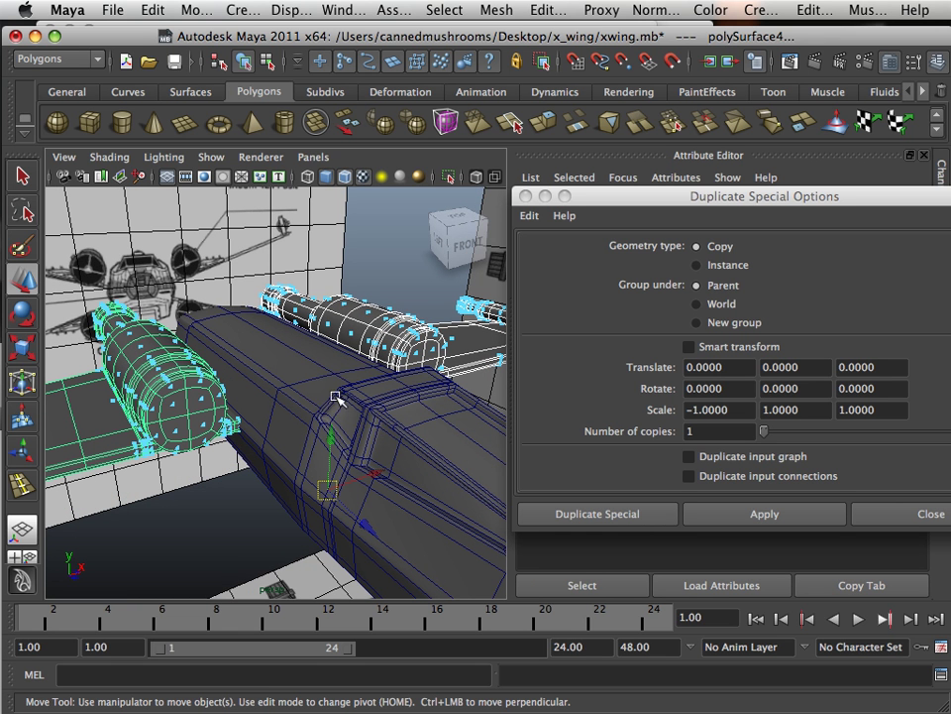
pyautogui.click(690, 409)
pyautogui.press('BackSpace')
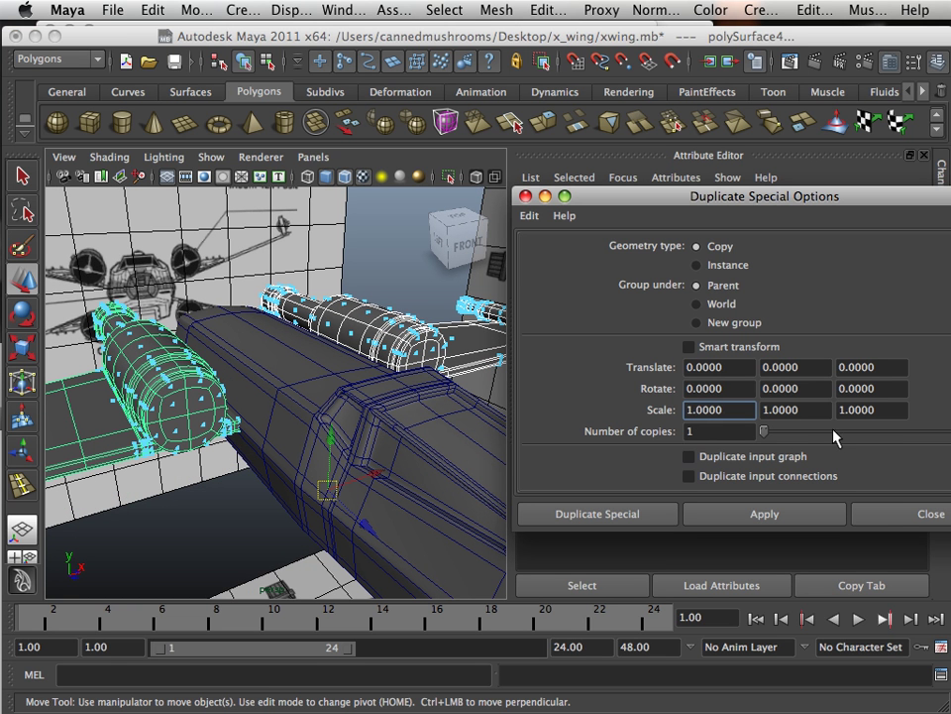
pyautogui.click(764, 410)
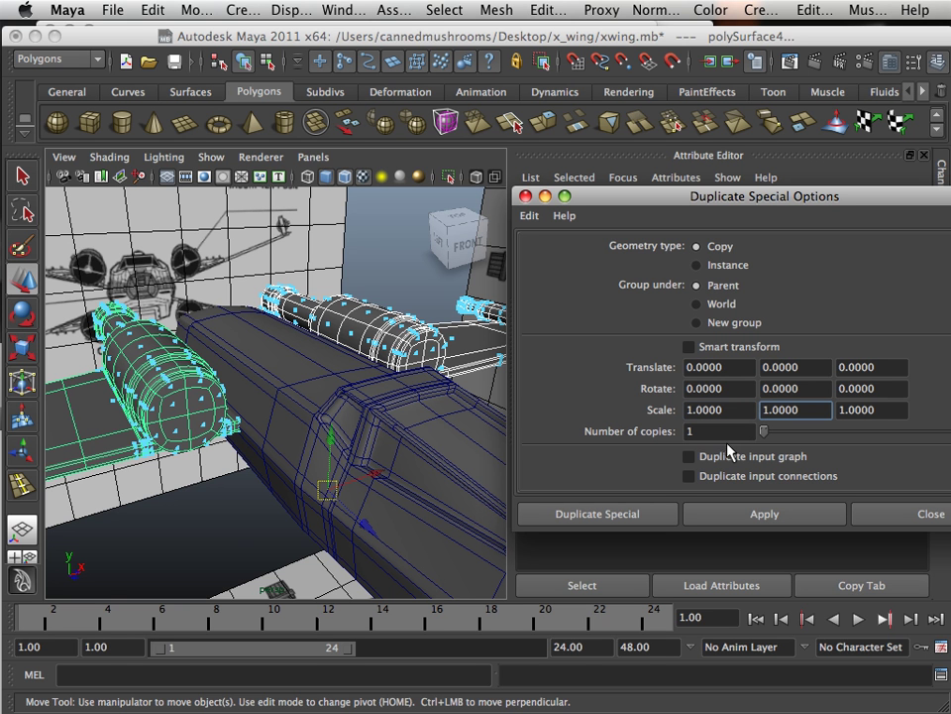
pyautogui.write('-')
pyautogui.click(733, 512)
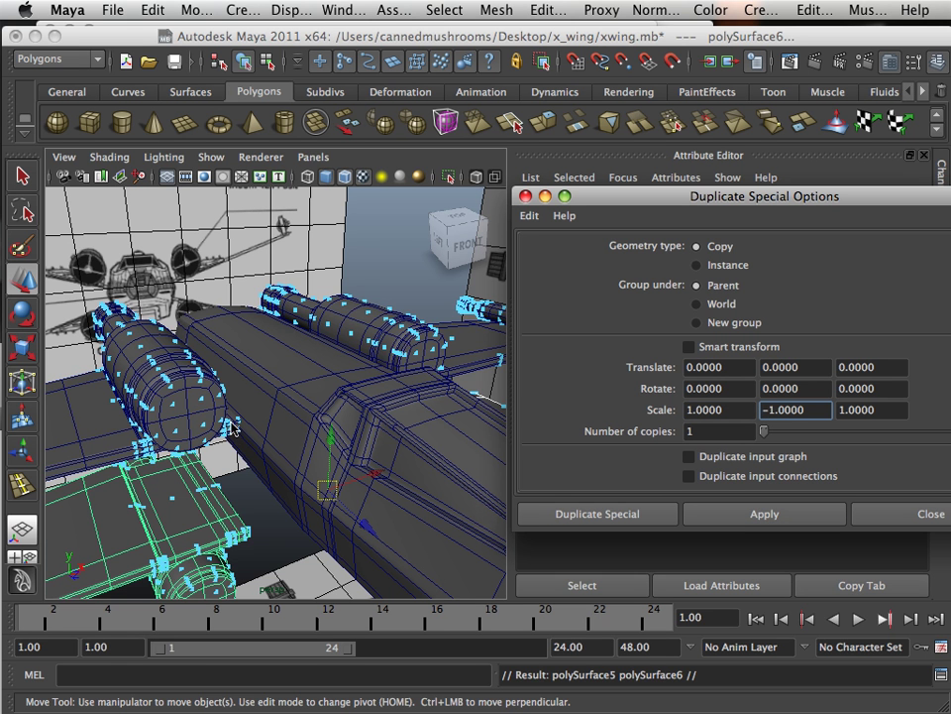
# Raise the two flipped wing copies vertically until they sit directly beneath the upper wings, and clear the selection.
pyautogui.keyDown('alt'); pyautogui.moveTo(235, 428); pyautogui.dragTo(252, 408); pyautogui.keyUp('alt')
pyautogui.moveTo(361, 374); pyautogui.dragTo(359, 239)
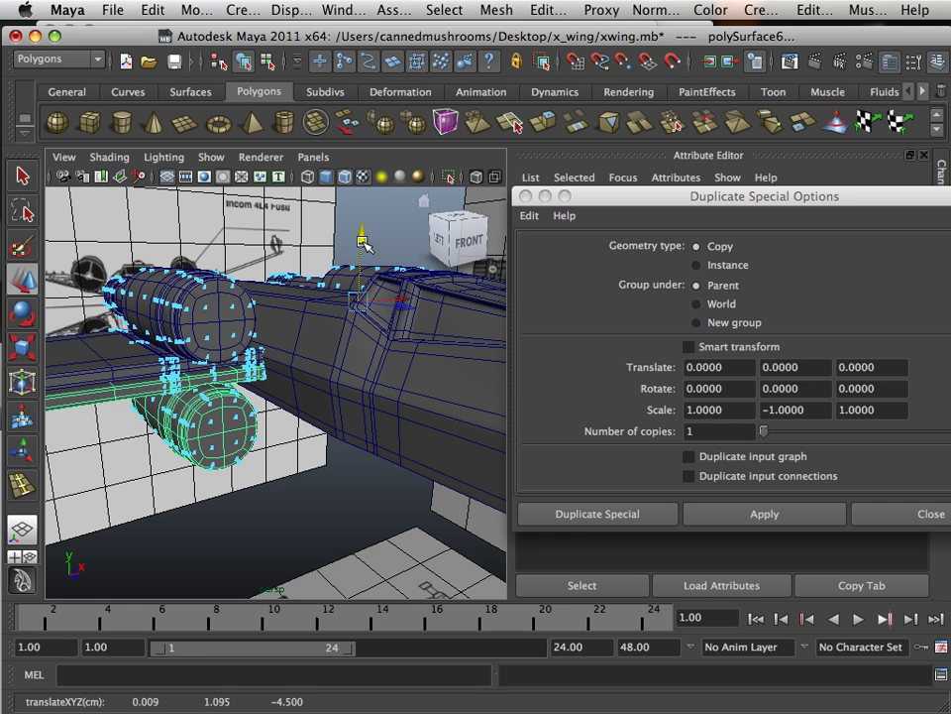
pyautogui.moveTo(360, 240); pyautogui.dragTo(361, 251)
pyautogui.keyDown('alt'); pyautogui.moveTo(325, 310); pyautogui.dragTo(235, 433); pyautogui.keyUp('alt')
pyautogui.click(211, 528)
pyautogui.scroll(-10, 209, 522)
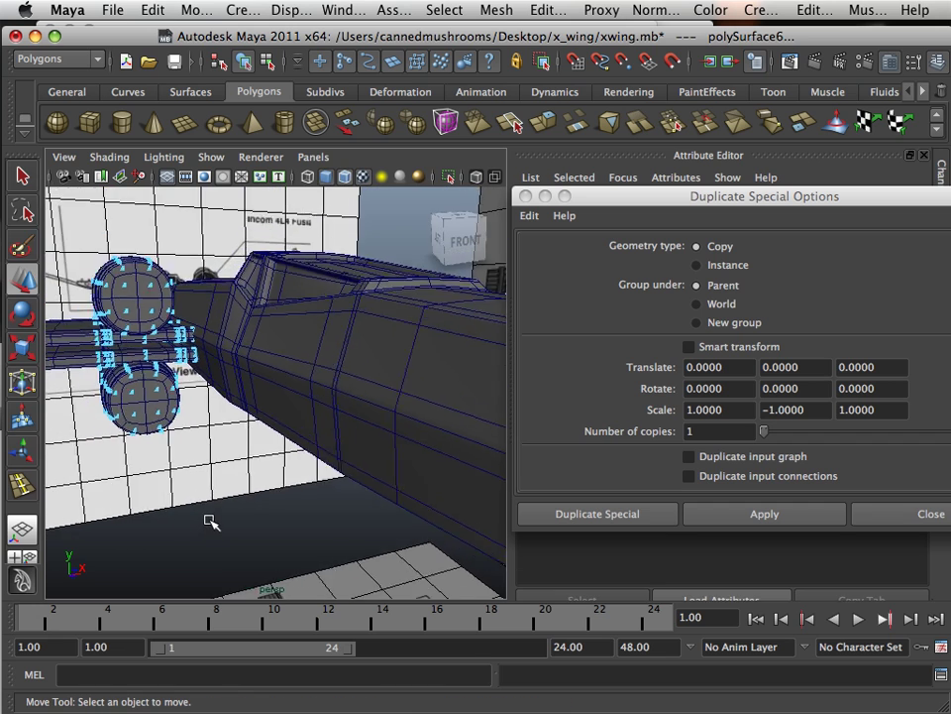
pyautogui.keyDown('alt'); pyautogui.moveTo(234, 510); pyautogui.dragTo(262, 481); pyautogui.keyUp('alt')
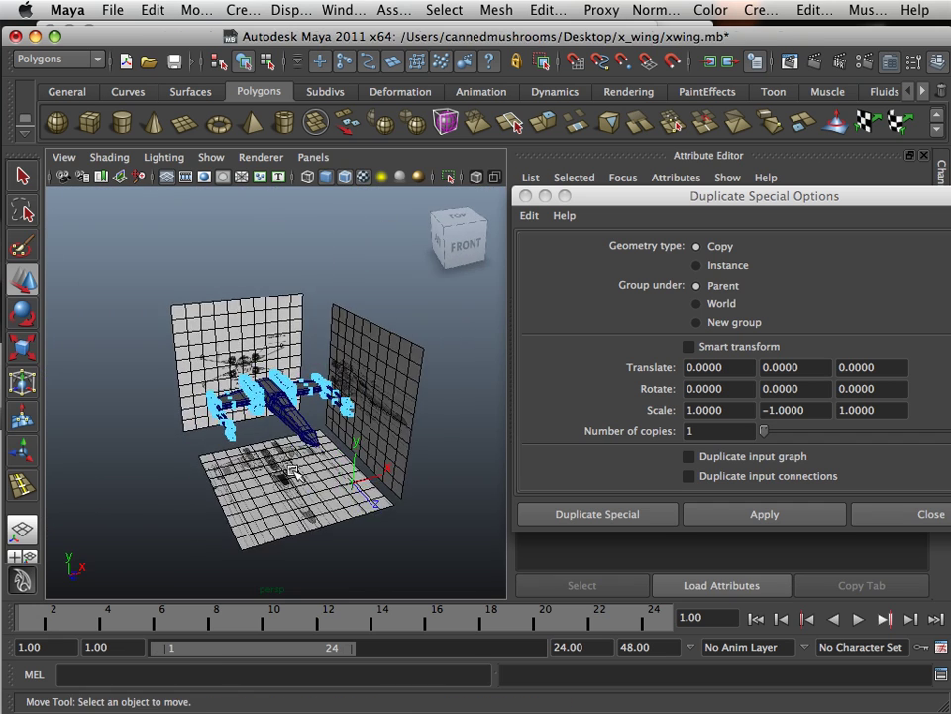
pyautogui.scroll(8, 266, 476)
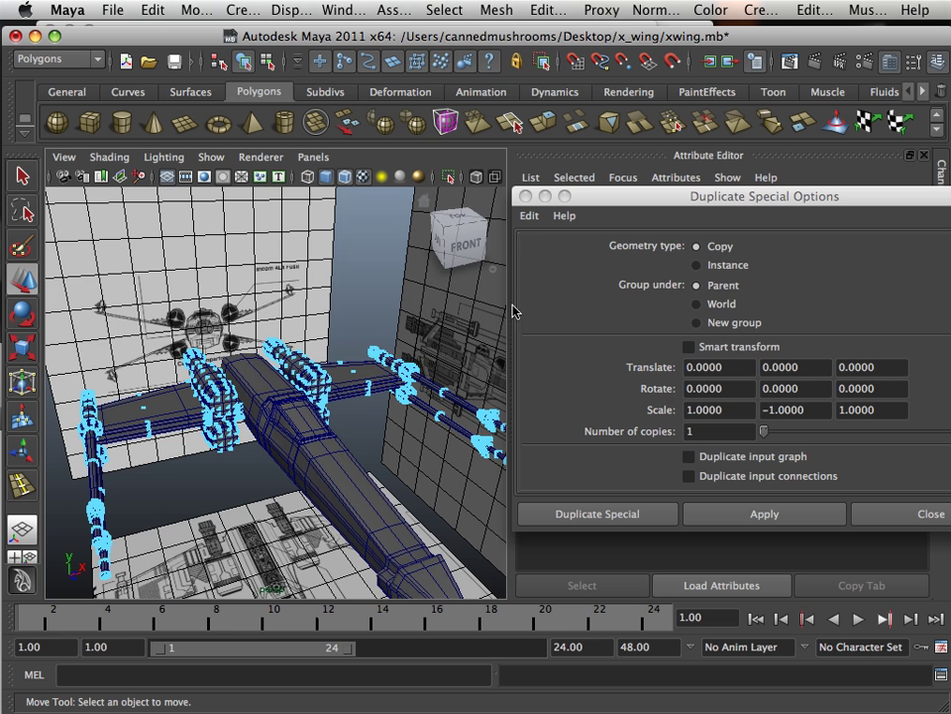
# Select all four wing assemblies, turn off their polygon face-center display, and deselect them.
pyautogui.moveTo(370, 316); pyautogui.dragTo(371, 357, button='right')
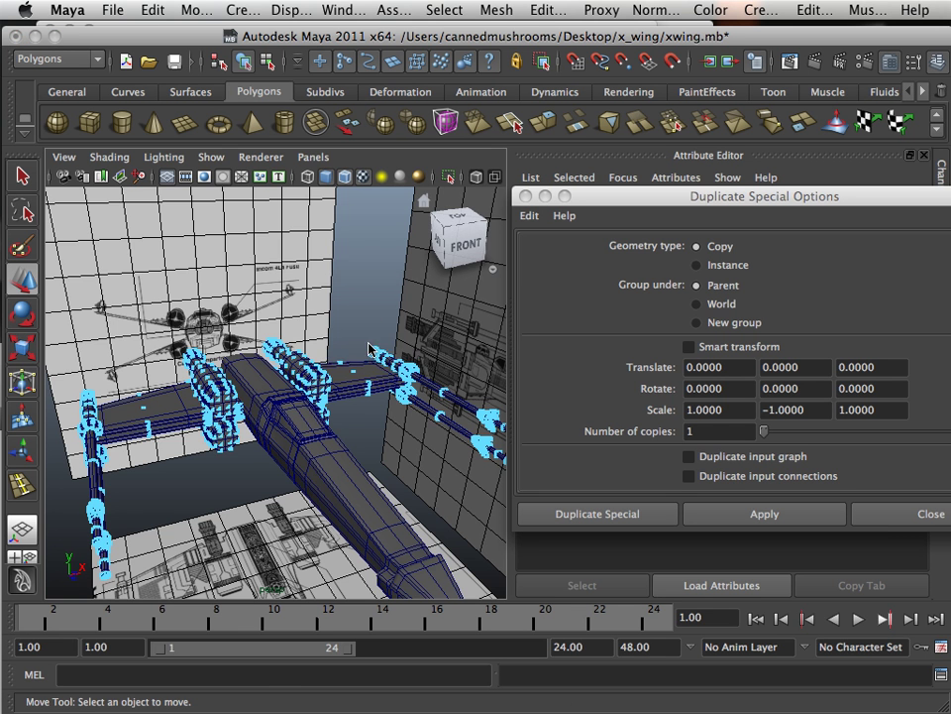
pyautogui.click(361, 338)
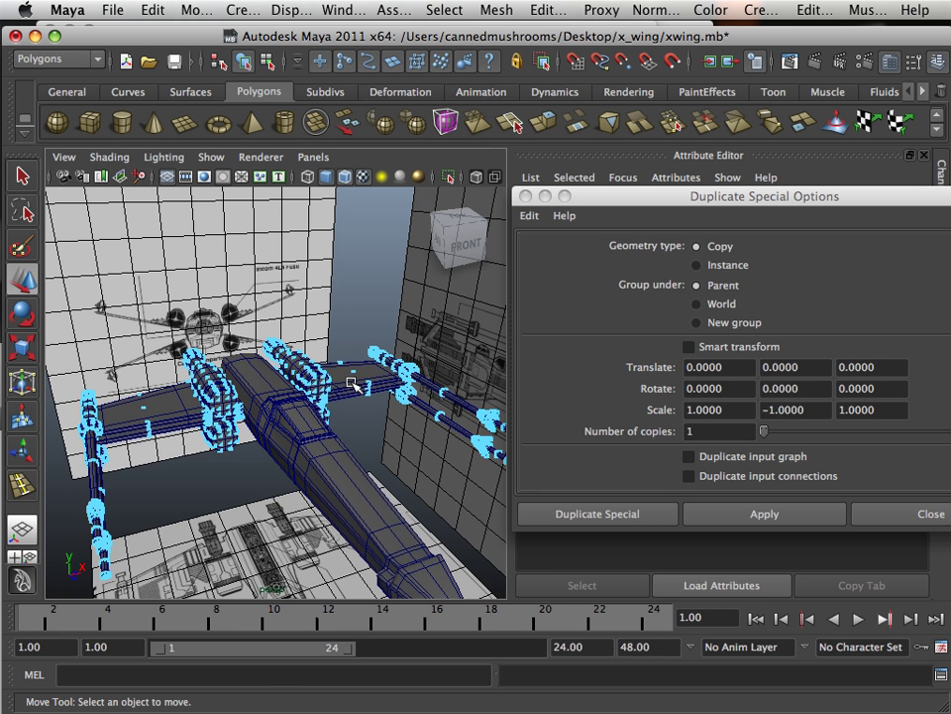
pyautogui.keyDown('alt'); pyautogui.moveTo(352, 384); pyautogui.dragTo(297, 400); pyautogui.keyUp('alt')
pyautogui.scroll(5, 296, 401)
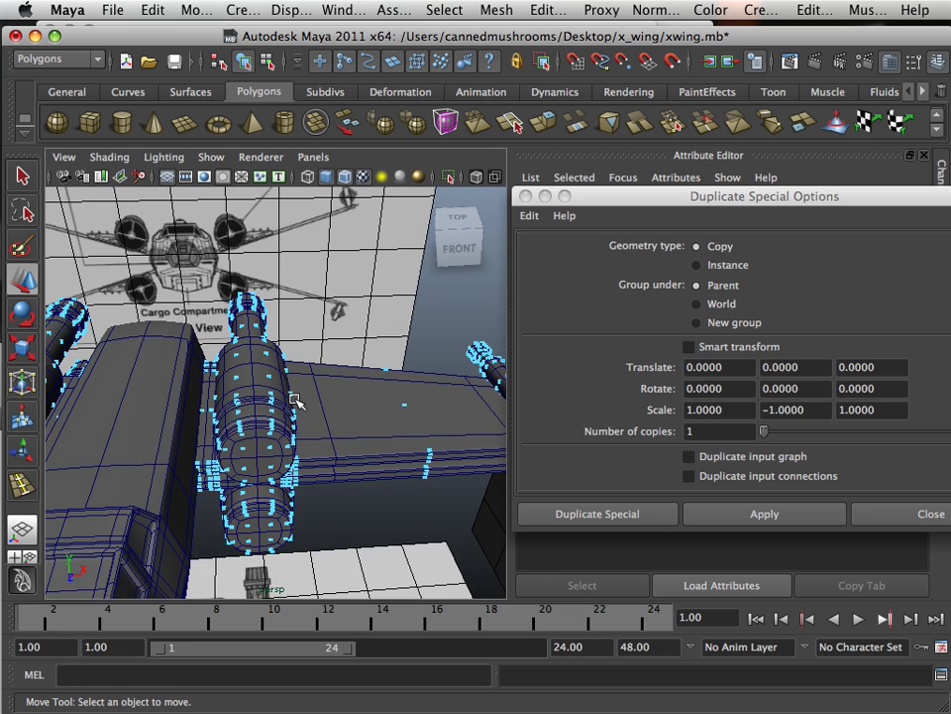
pyautogui.scroll(-3, 295, 398)
pyautogui.moveTo(286, 348); pyautogui.dragTo(372, 318, button='right')
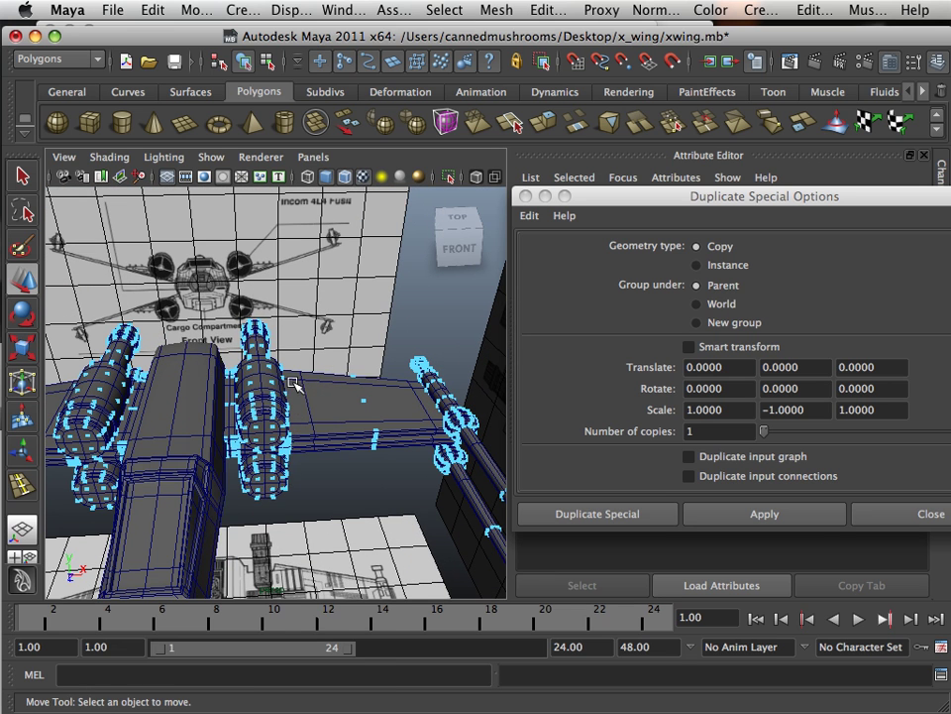
pyautogui.keyDown('shift'); pyautogui.click(97, 416); pyautogui.keyUp('shift')
pyautogui.keyDown('shift'); pyautogui.click(88, 479); pyautogui.keyUp('shift')
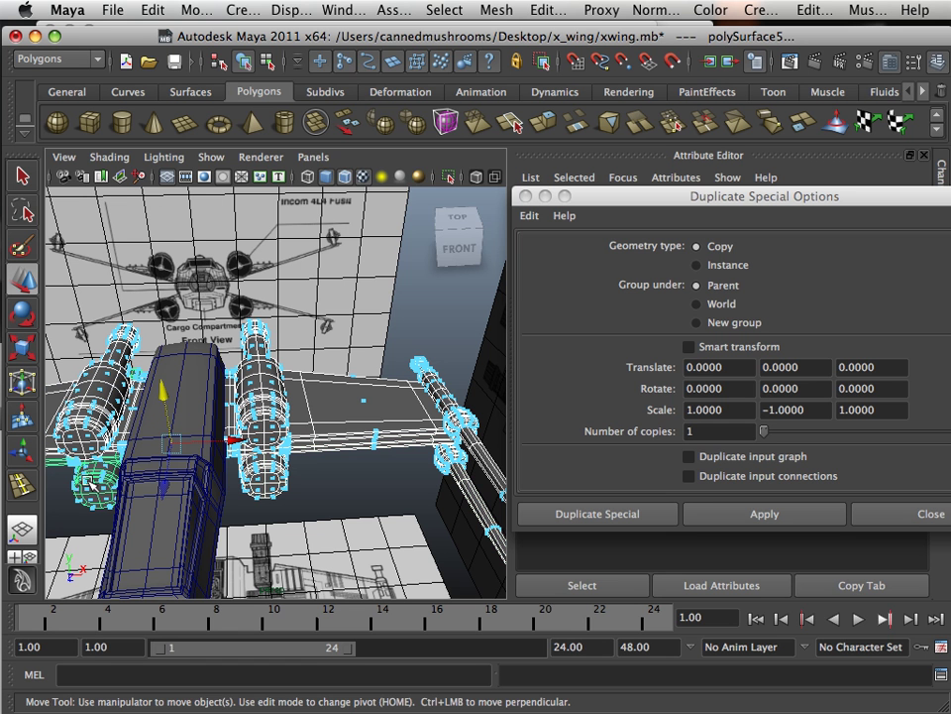
pyautogui.click(289, 10)
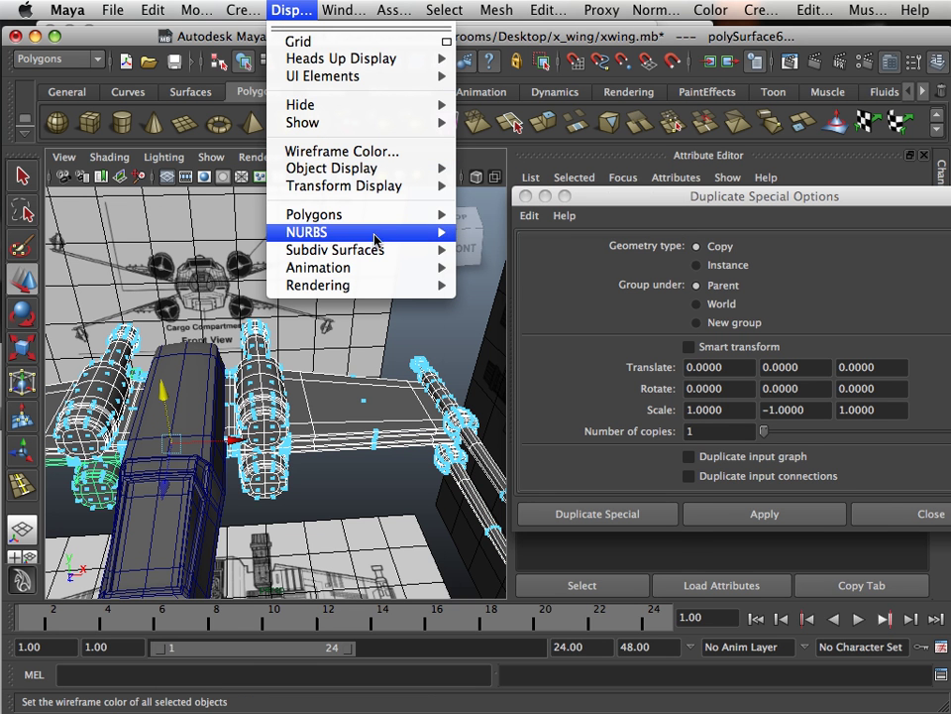
pyautogui.moveTo(373, 220)
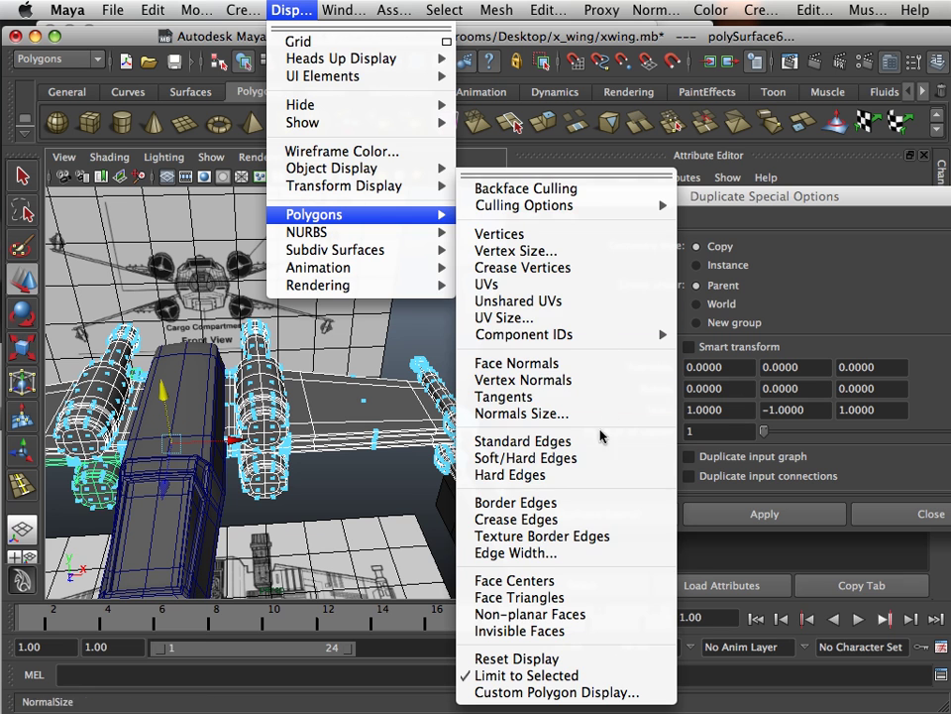
pyautogui.click(556, 582)
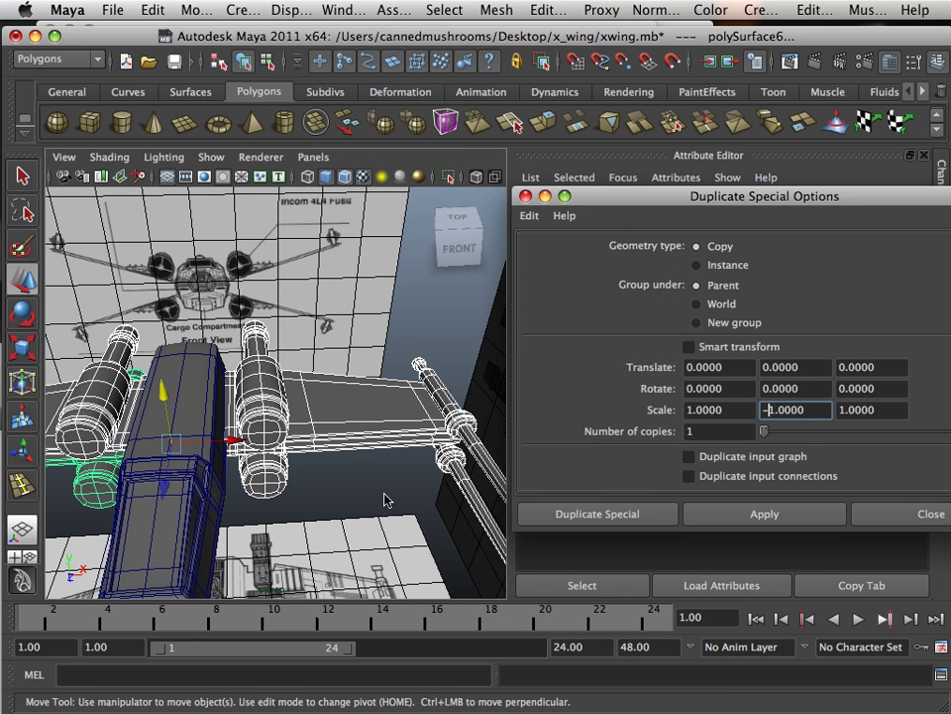
pyautogui.click(383, 483)
# Examine the engines, stacked wings and fuselage from several angles and distances in the perspective view.
pyautogui.keyDown('alt'); pyautogui.moveTo(353, 481); pyautogui.dragTo(323, 463); pyautogui.keyUp('alt')
pyautogui.keyDown('alt'); pyautogui.moveTo(323, 462); pyautogui.dragTo(452, 486, button='right'); pyautogui.keyUp('alt')
pyautogui.keyDown('alt'); pyautogui.moveTo(452, 485); pyautogui.dragTo(386, 465, button='middle'); pyautogui.keyUp('alt')
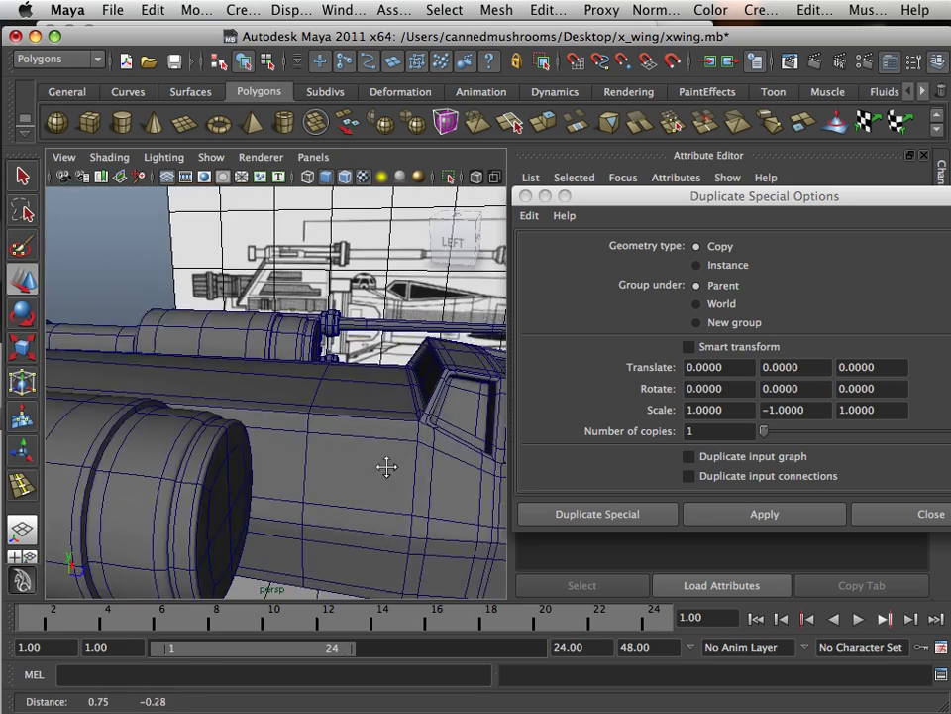
pyautogui.keyDown('alt'); pyautogui.moveTo(386, 465); pyautogui.dragTo(232, 428, button='right'); pyautogui.keyUp('alt')
pyautogui.keyDown('alt'); pyautogui.moveTo(232, 428); pyautogui.dragTo(258, 455); pyautogui.keyUp('alt')
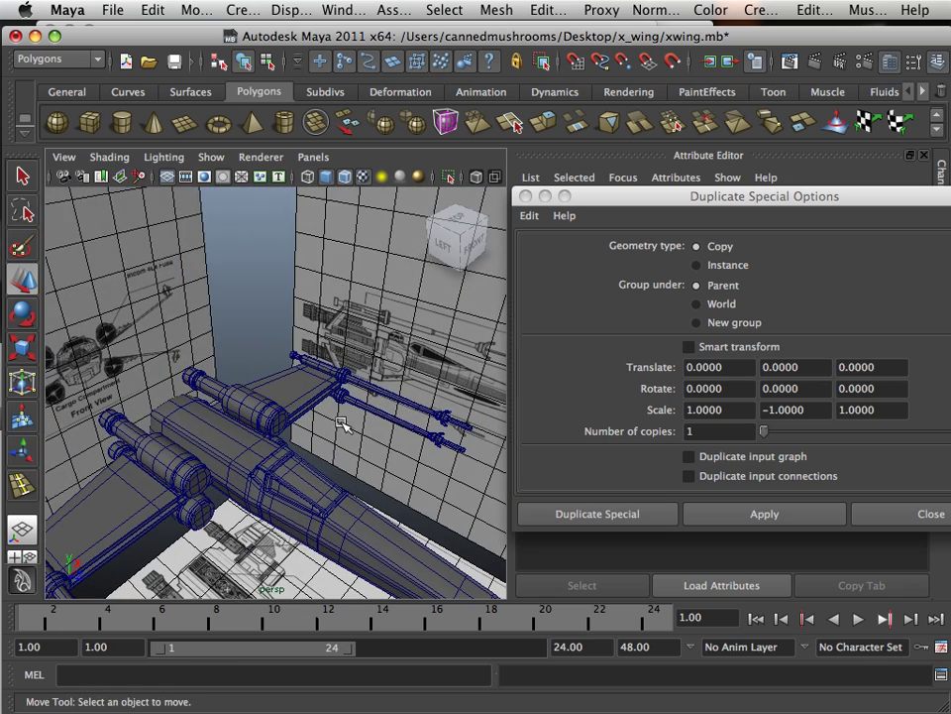
pyautogui.keyDown('alt'); pyautogui.moveTo(337, 429); pyautogui.dragTo(372, 425, button='middle'); pyautogui.keyUp('alt')
pyautogui.keyDown('alt'); pyautogui.moveTo(372, 426); pyautogui.dragTo(313, 410); pyautogui.keyUp('alt')
pyautogui.scroll(3, 313, 409)
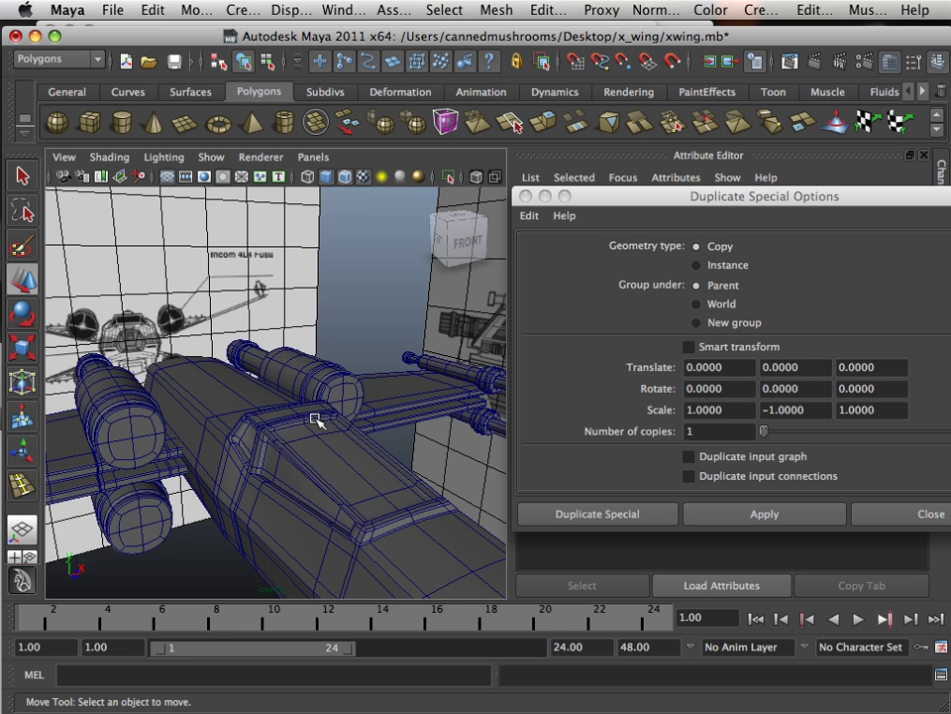
pyautogui.keyDown('alt'); pyautogui.moveTo(313, 419); pyautogui.dragTo(363, 435, button='middle'); pyautogui.keyUp('alt')
pyautogui.keyDown('alt'); pyautogui.moveTo(363, 436); pyautogui.dragTo(412, 450, button='right'); pyautogui.keyUp('alt')
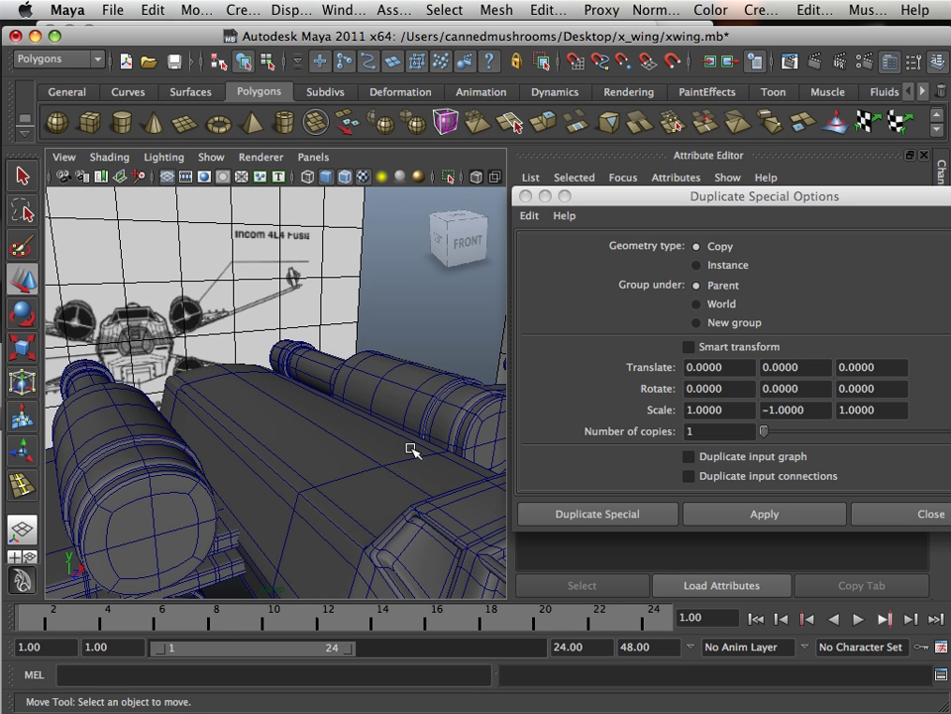
pyautogui.keyDown('alt'); pyautogui.moveTo(412, 450); pyautogui.dragTo(380, 441); pyautogui.keyUp('alt')
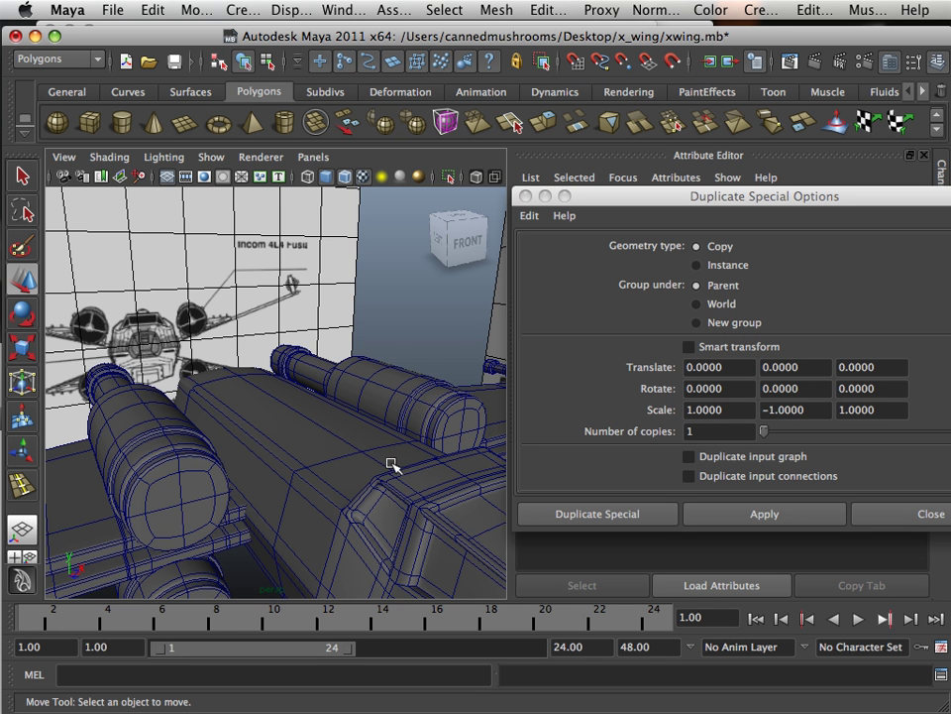
pyautogui.scroll(-6, 398, 469)
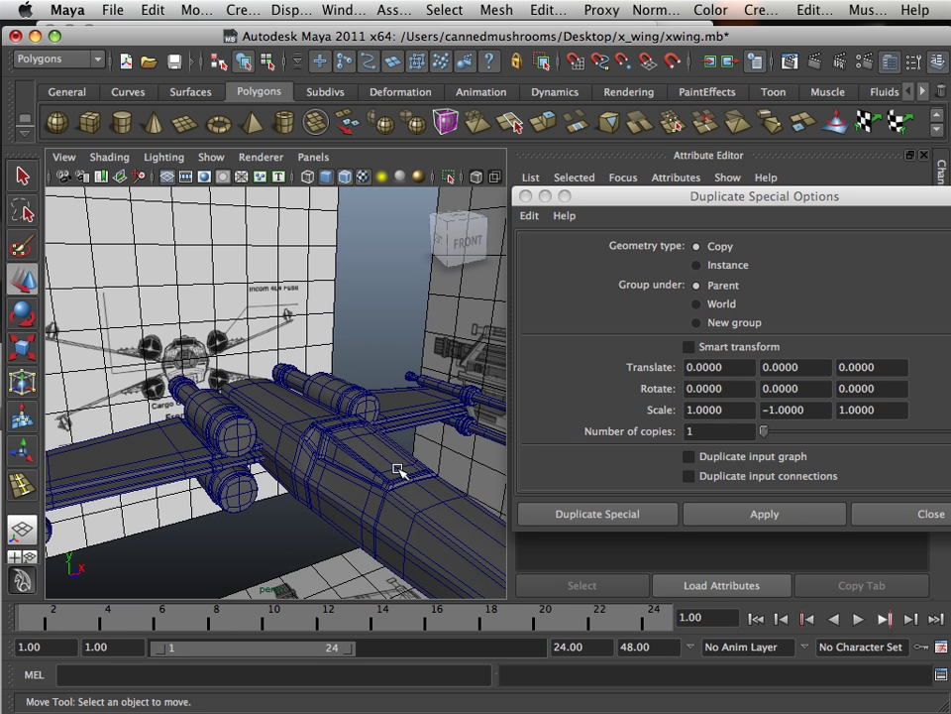
pyautogui.scroll(3, 395, 469)
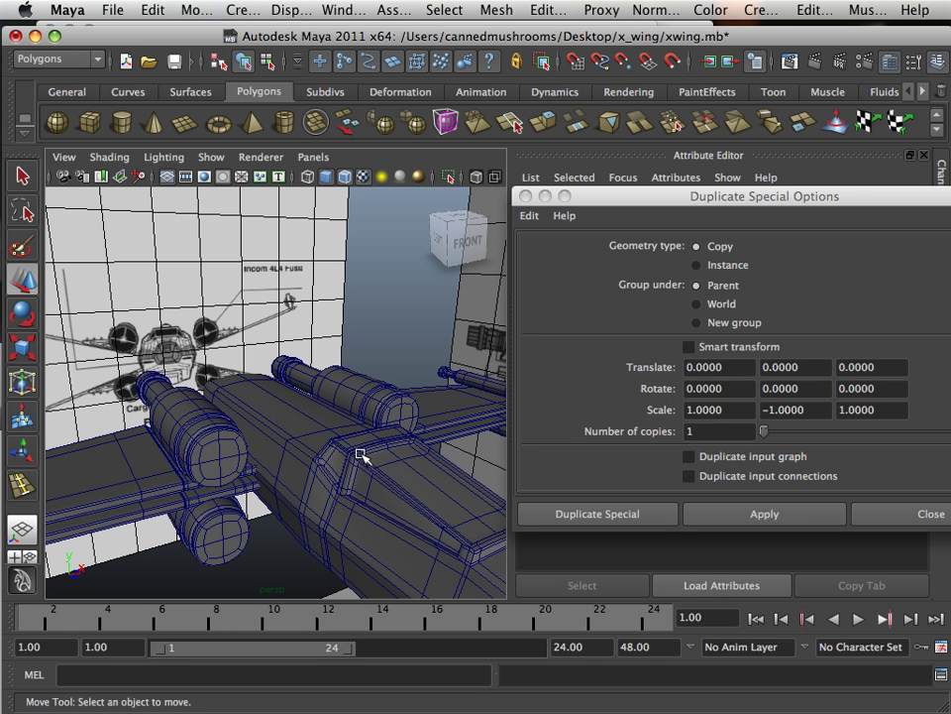